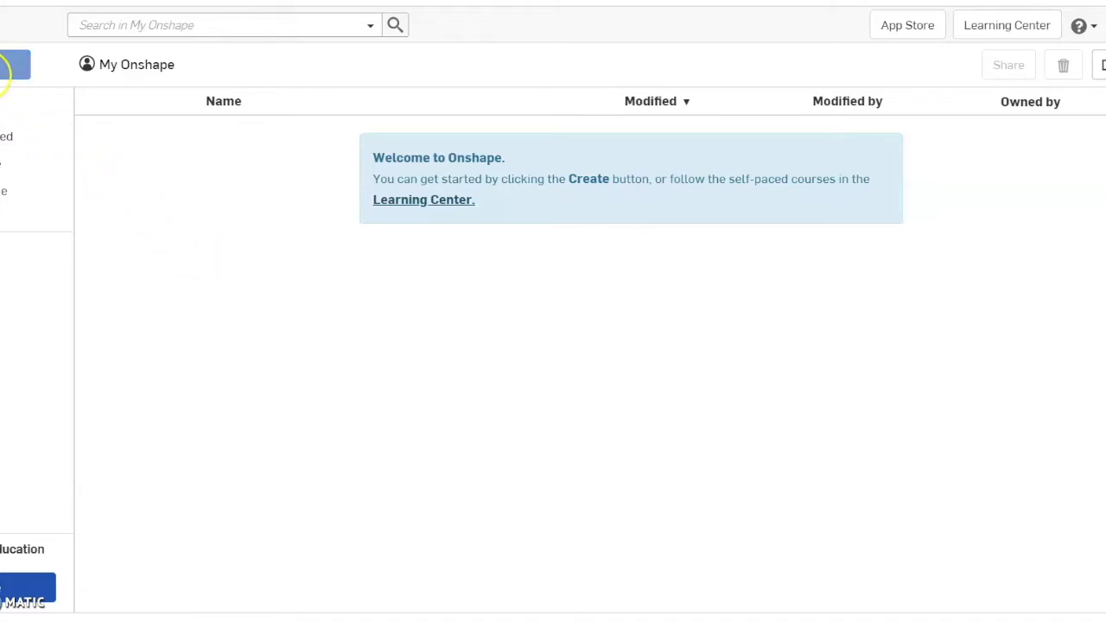
Create a new document named "1 - Red".
left_click(7, 67)
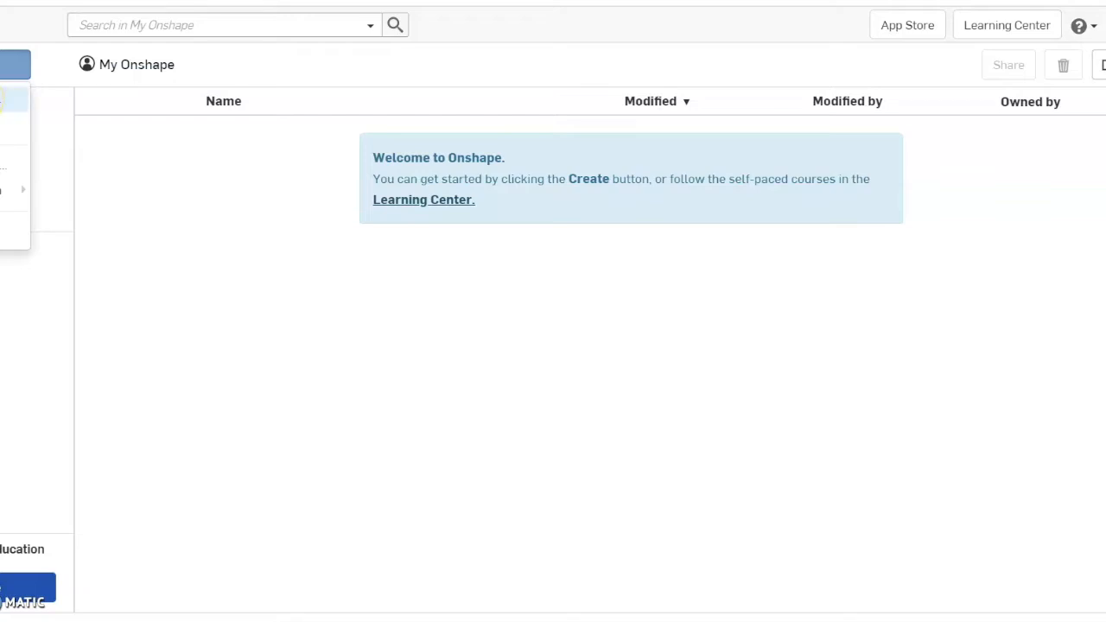
left_click(13, 101)
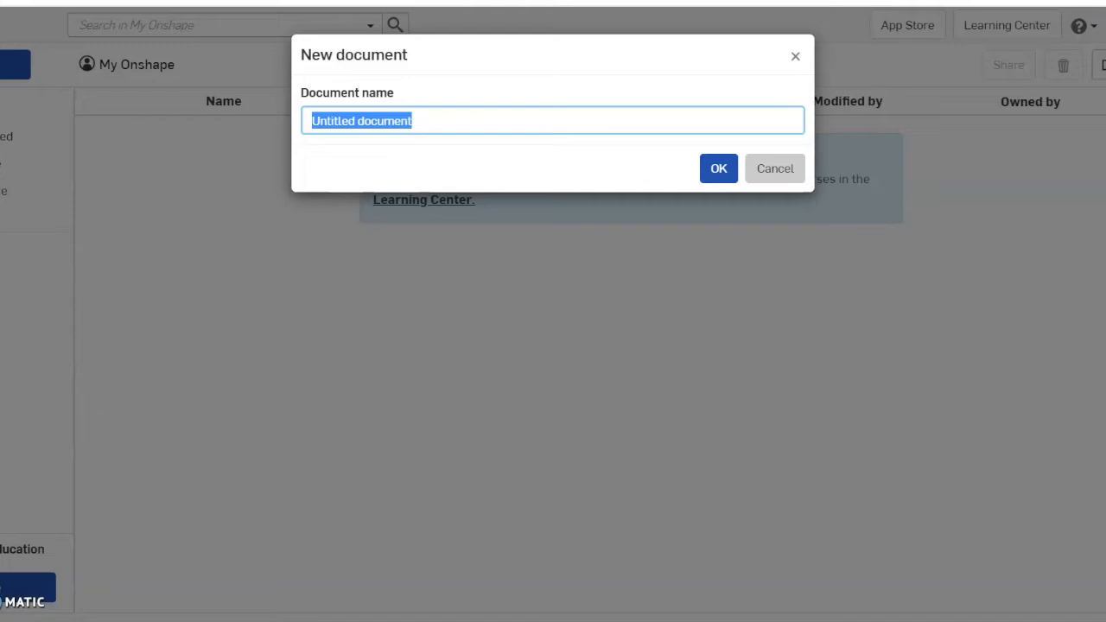
type("1 - ")
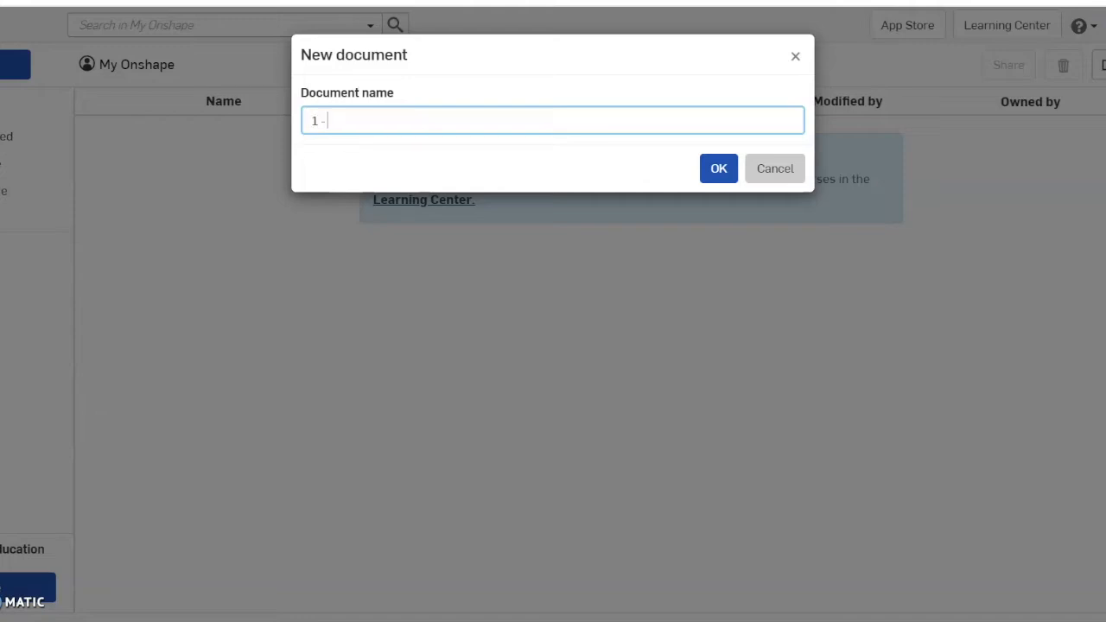
type("Red")
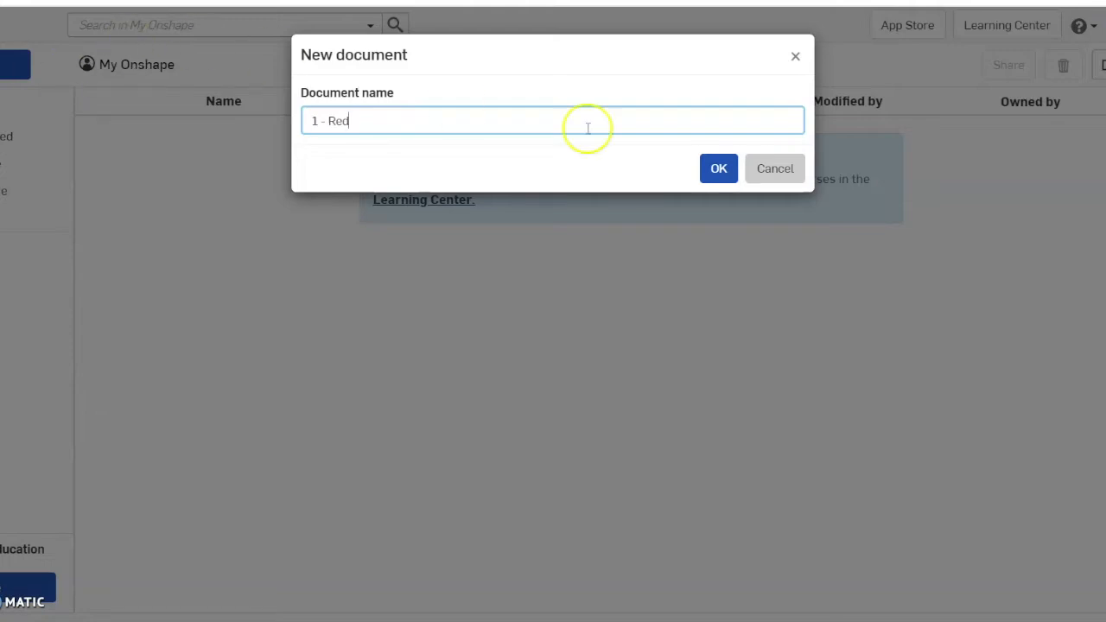
left_click(719, 169)
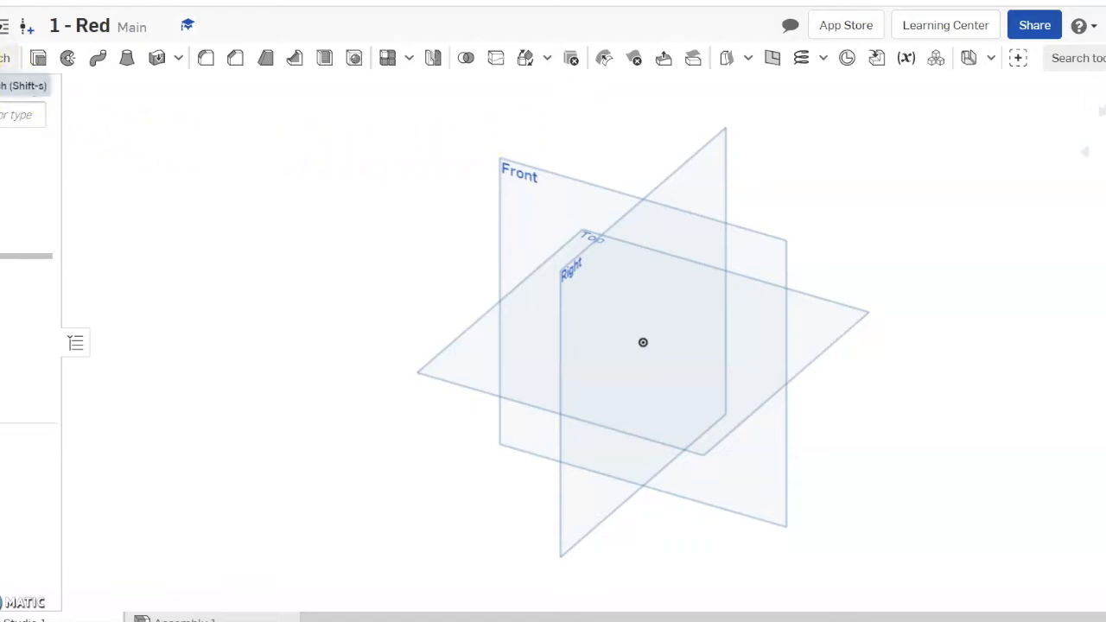
Start a new sketch on the Front plane.
left_click(4, 58)
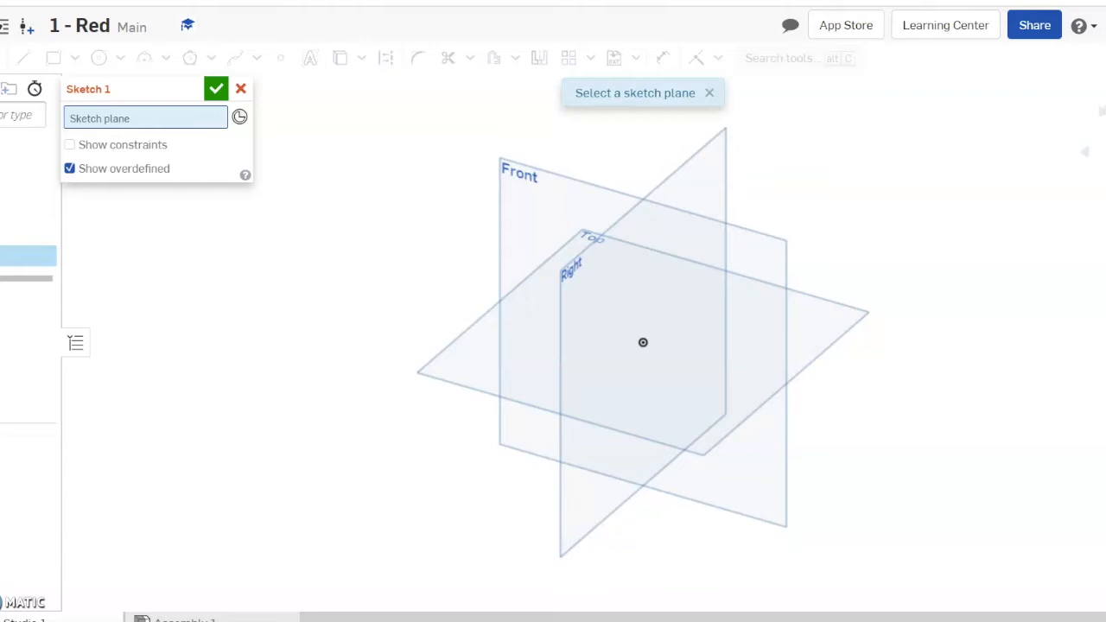
left_click(545, 192)
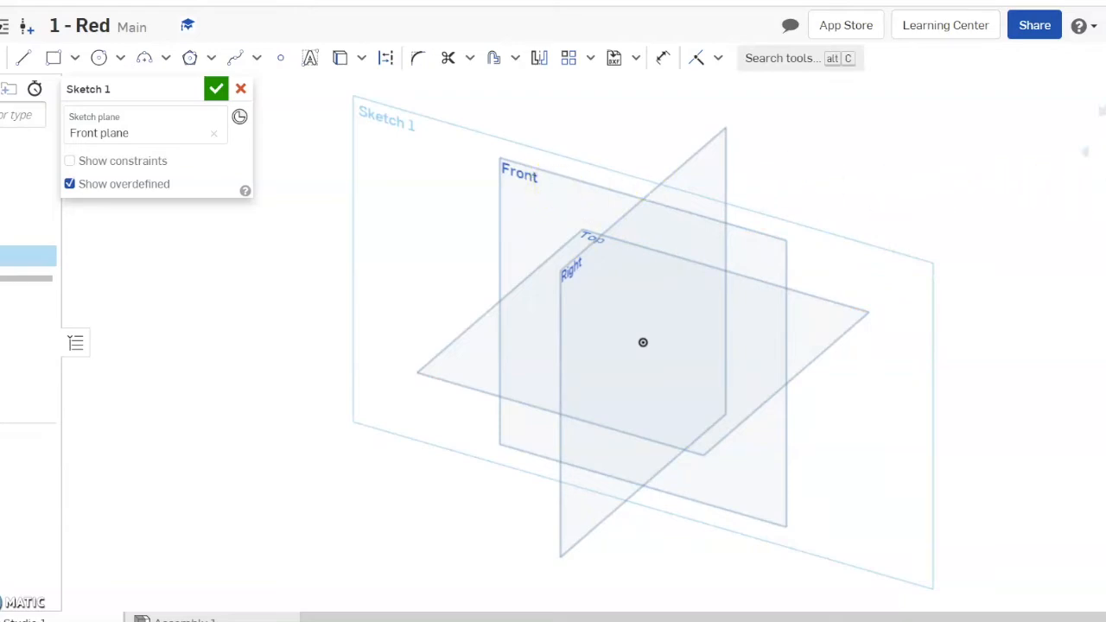
key("n")
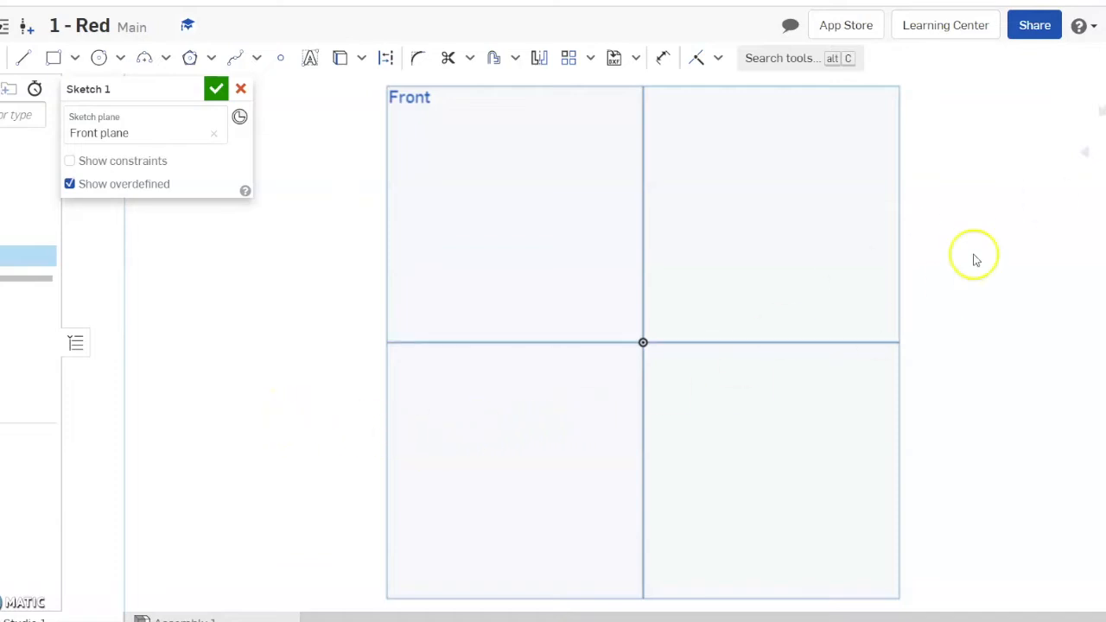
key("shift+7")
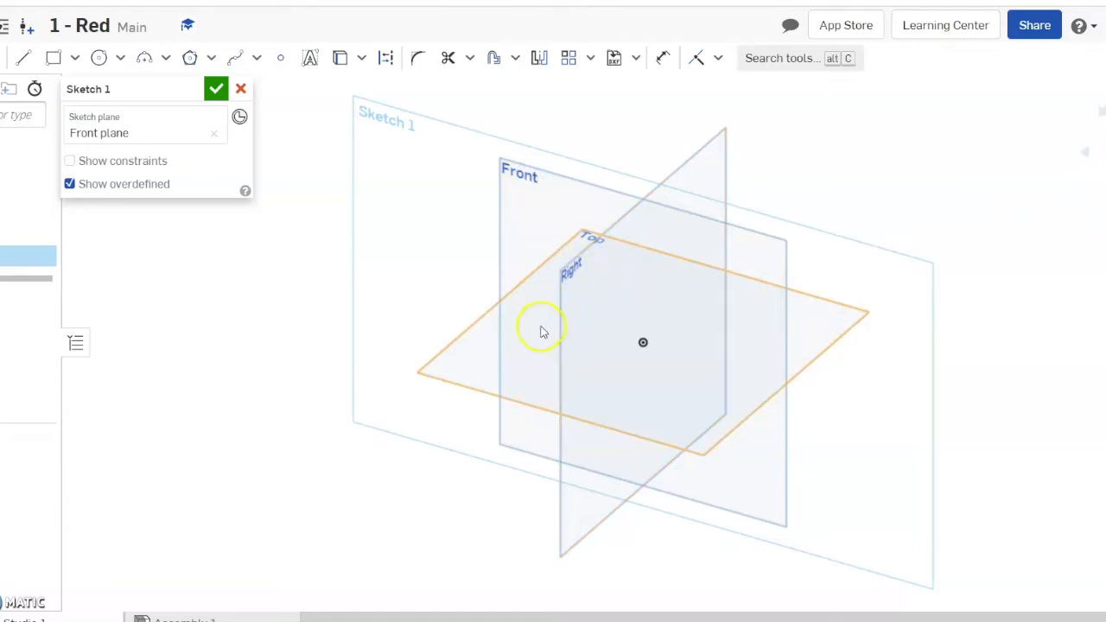
Hide the Top and Right planes and view the sketch plane straight on.
left_click(40, 190)
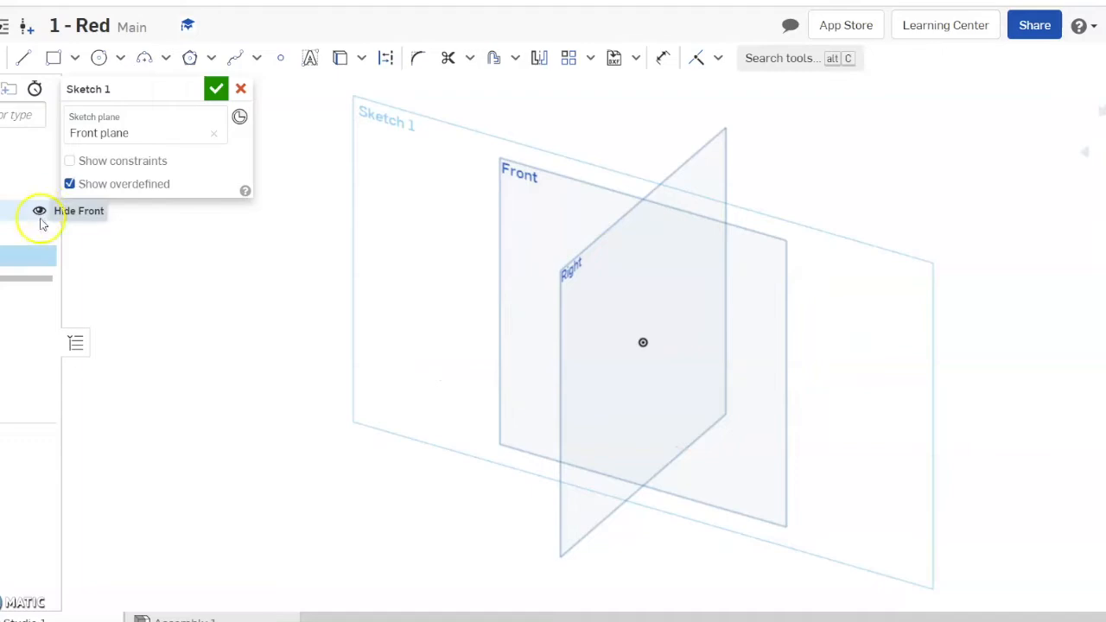
left_click(40, 233)
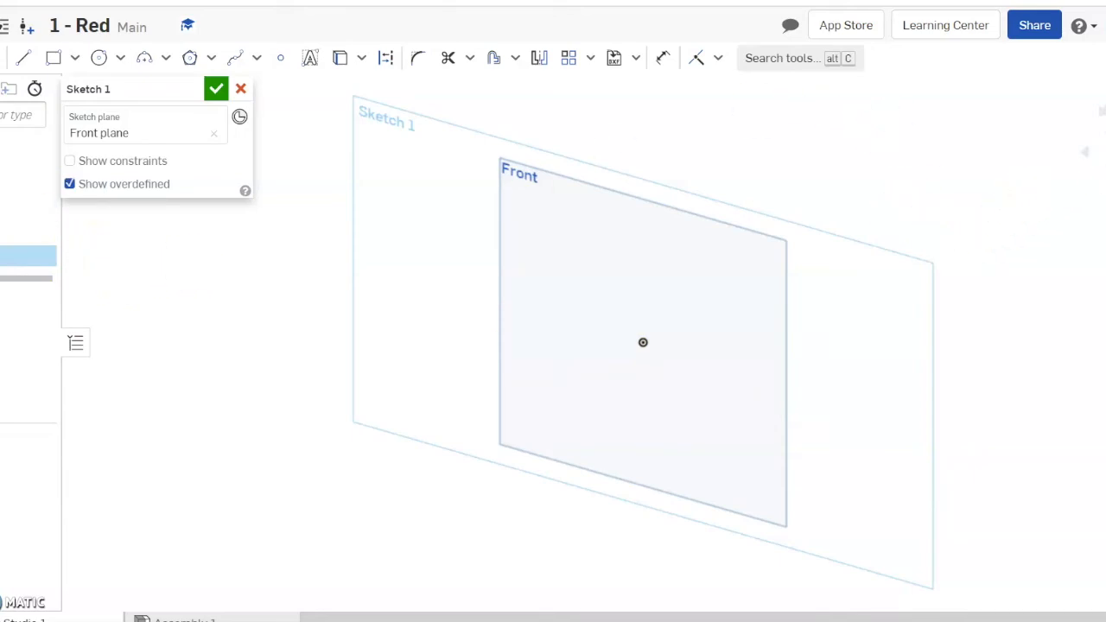
key("n")
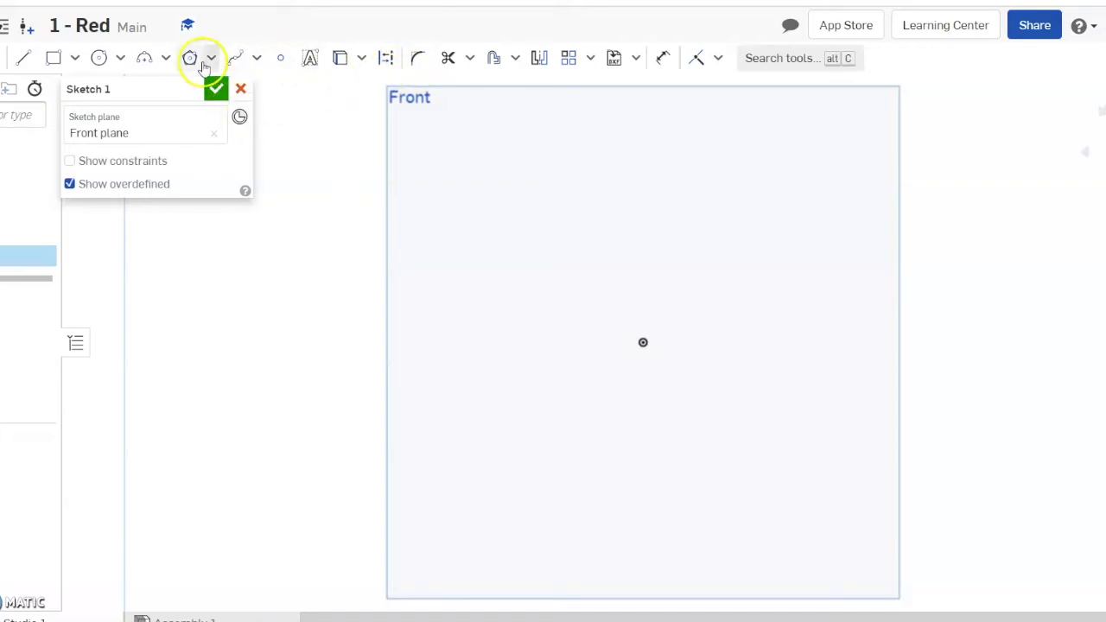
Sketch a corner rectangle starting at the origin and dimension it 1.5 in wide and 0.75 in high.
left_click(55, 59)
left_click(54, 60)
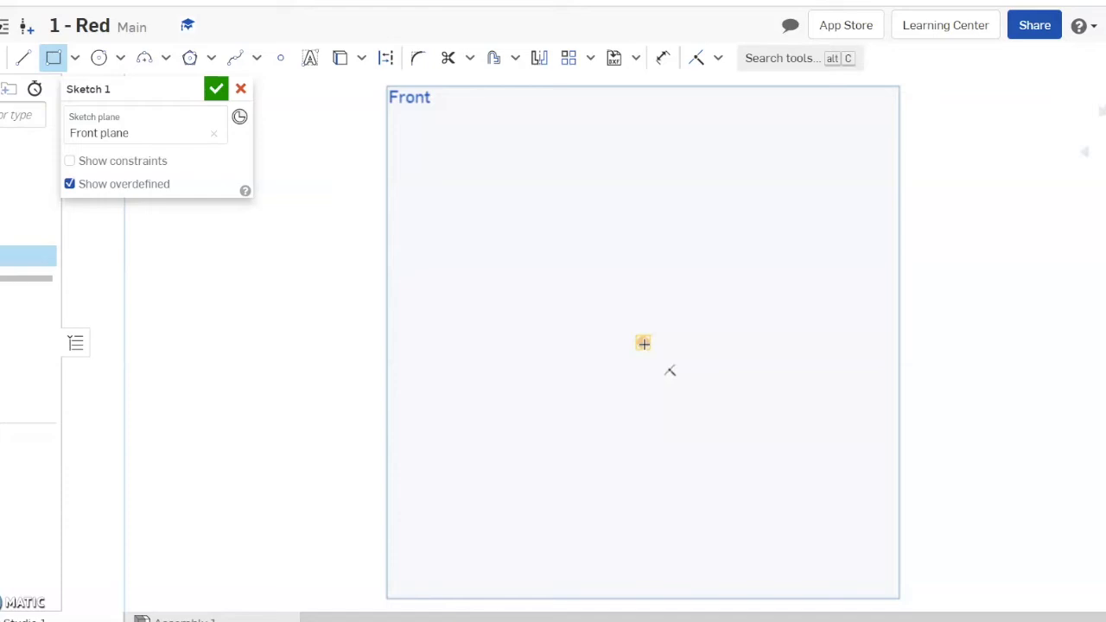
left_click(644, 343)
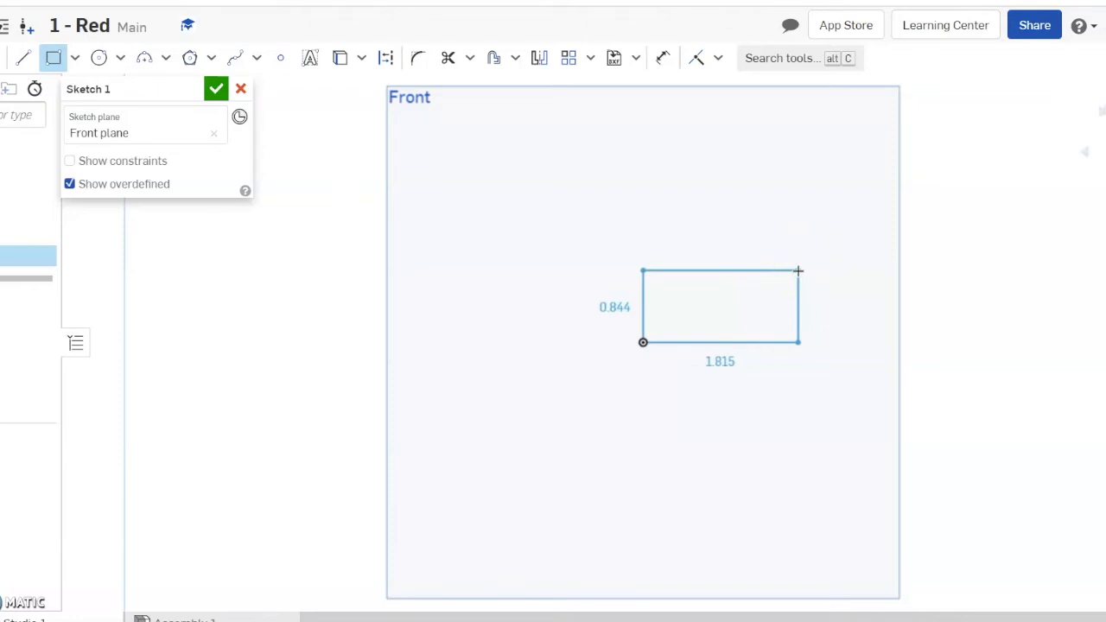
left_click(799, 271)
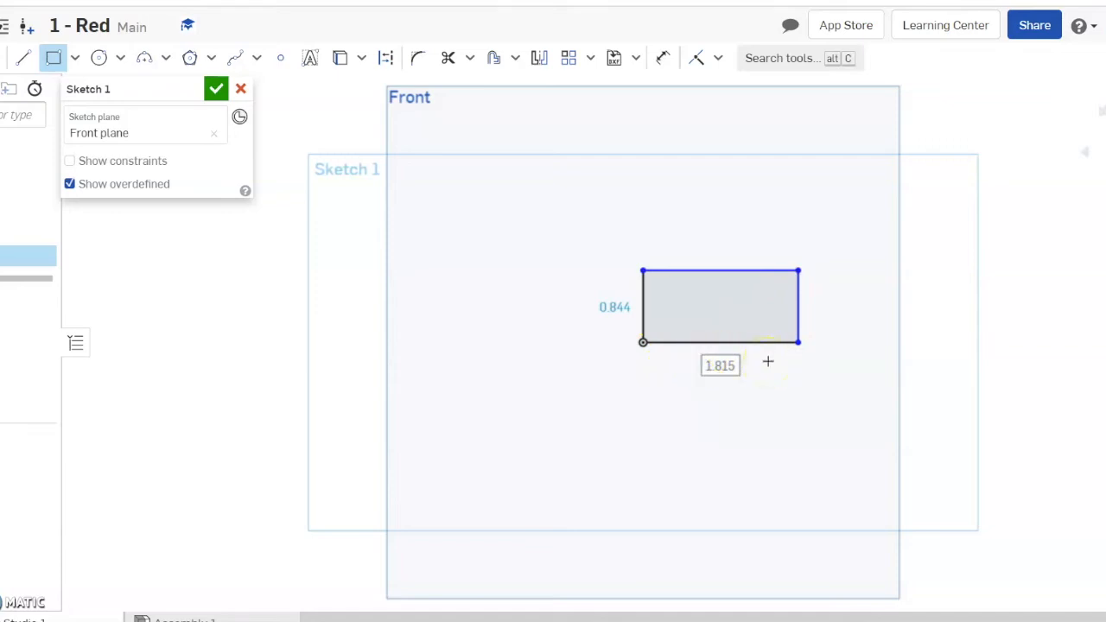
type("1.5")
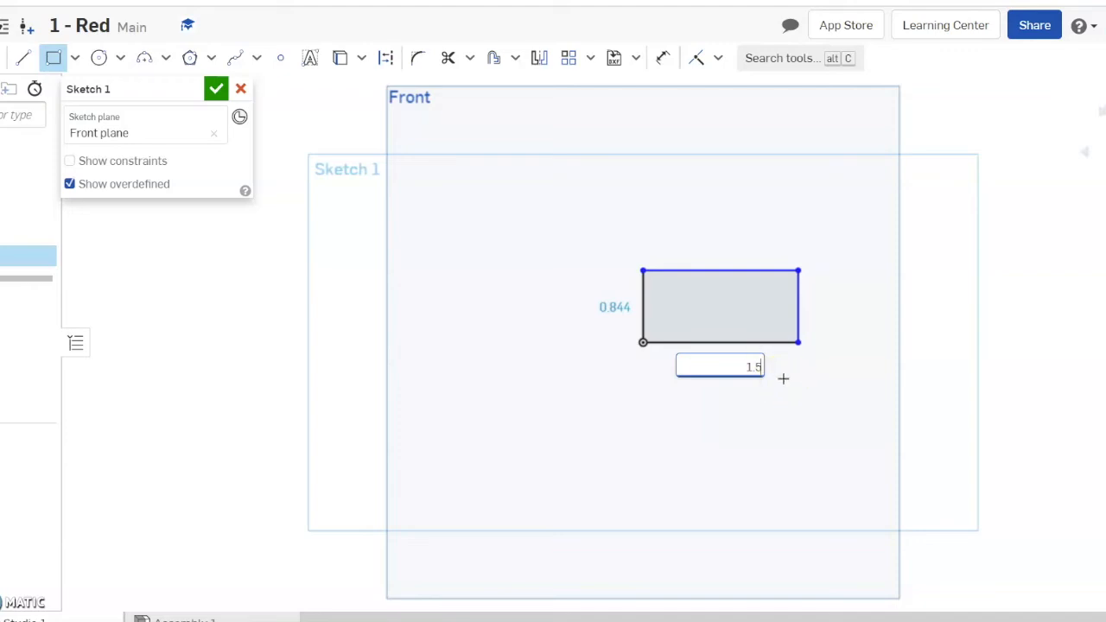
key("Return")
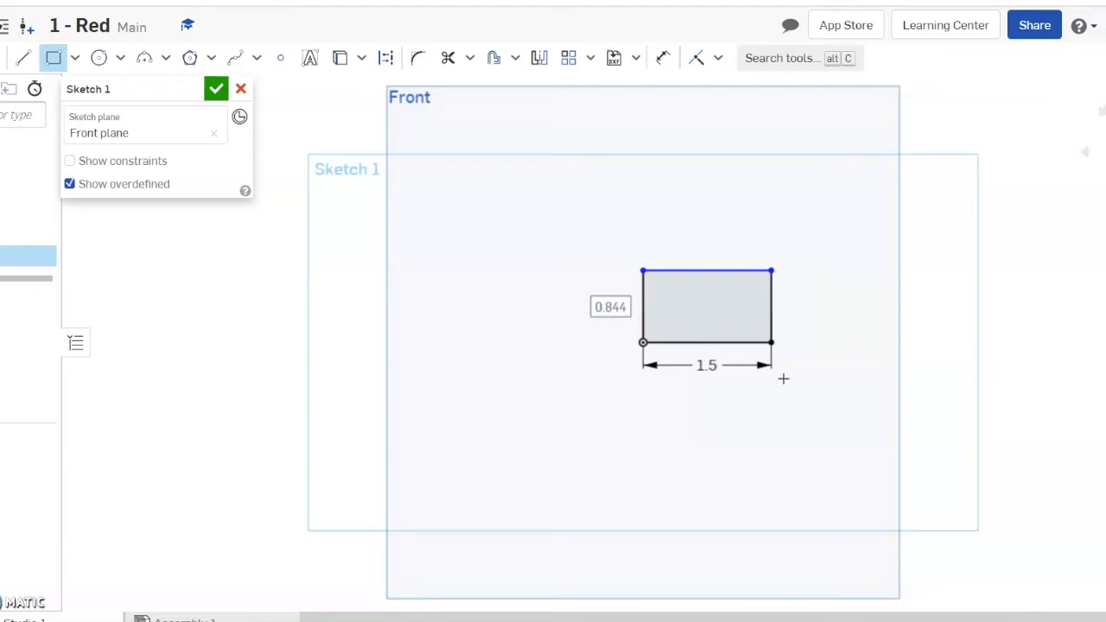
type(".75")
key("Return")
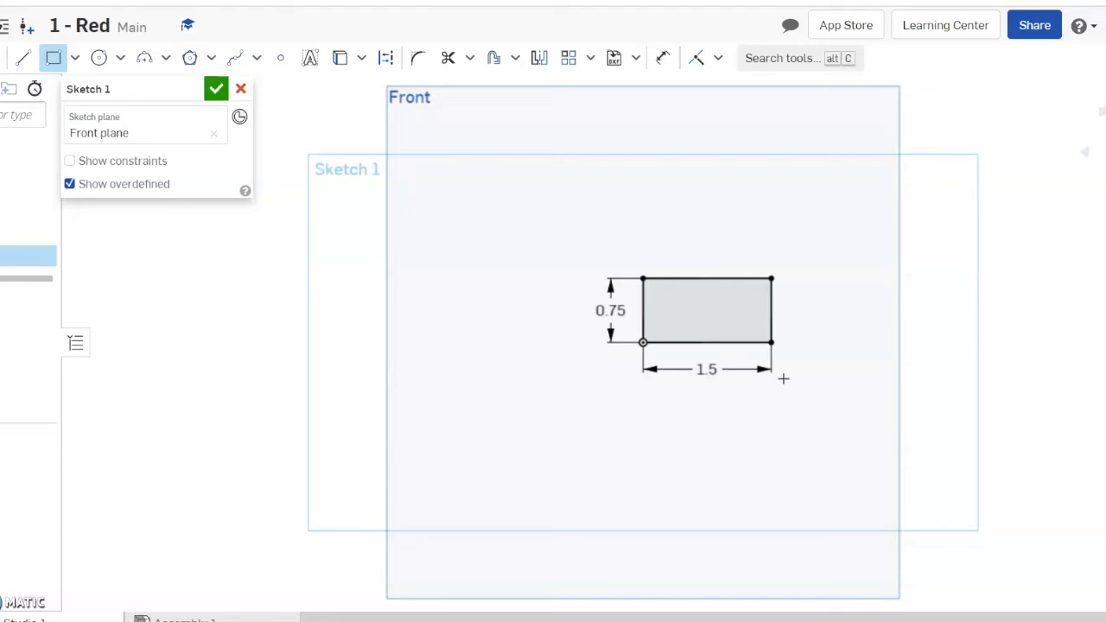
Sketch a 0.75 in by 0.75 in square on top of the rectangle, starting from its upper-right corner.
left_click(800, 261)
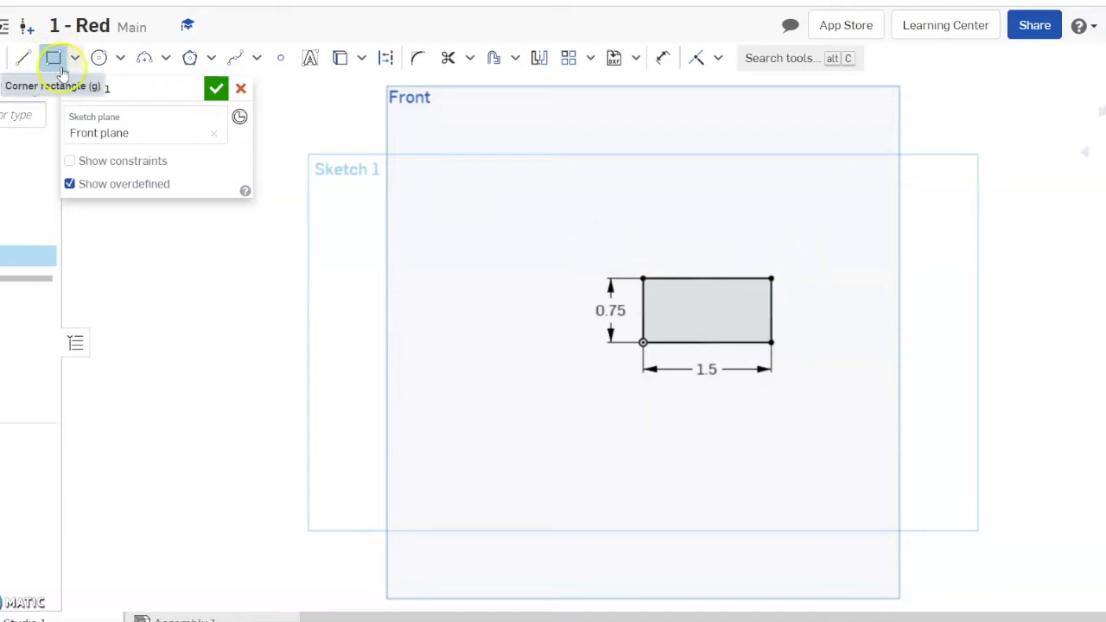
left_click(775, 273)
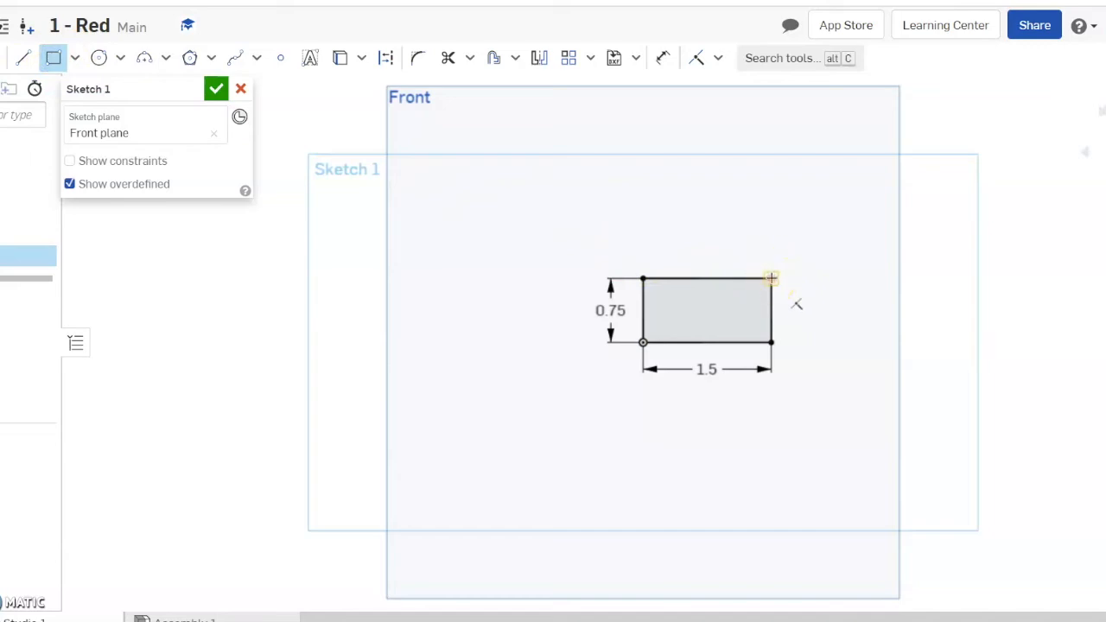
left_click_drag(772, 278, 689, 202)
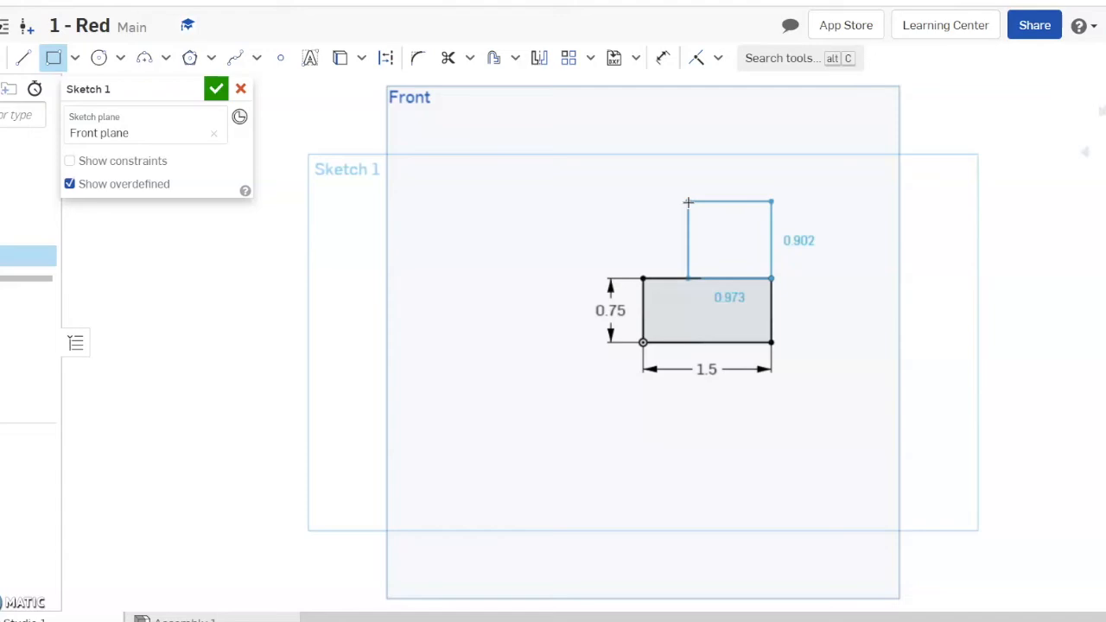
left_click_drag(689, 204, 699, 204)
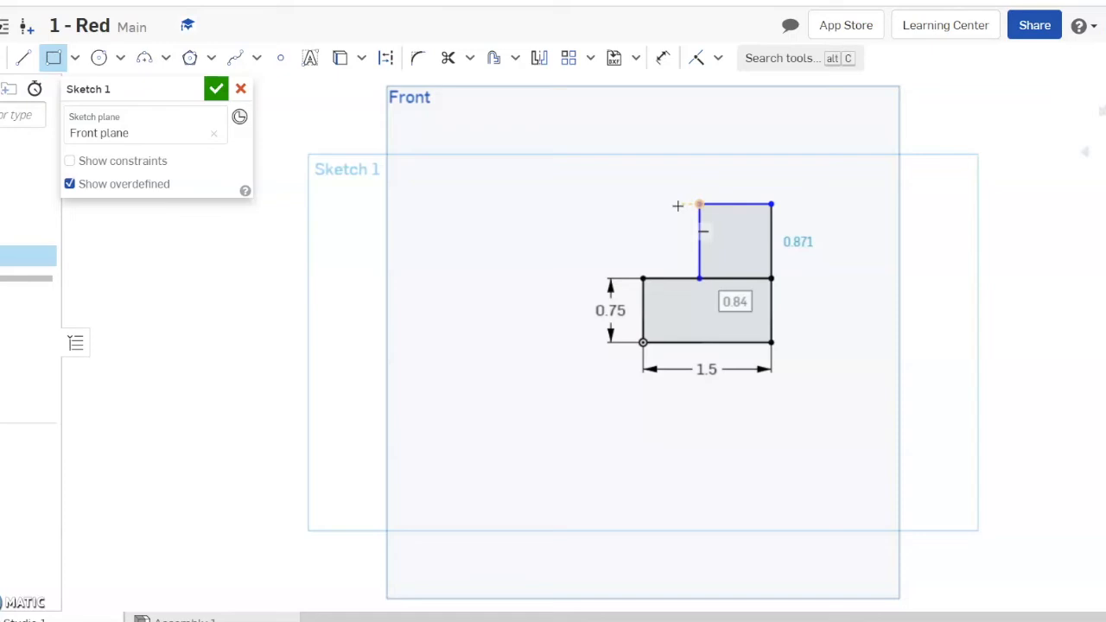
type(".75")
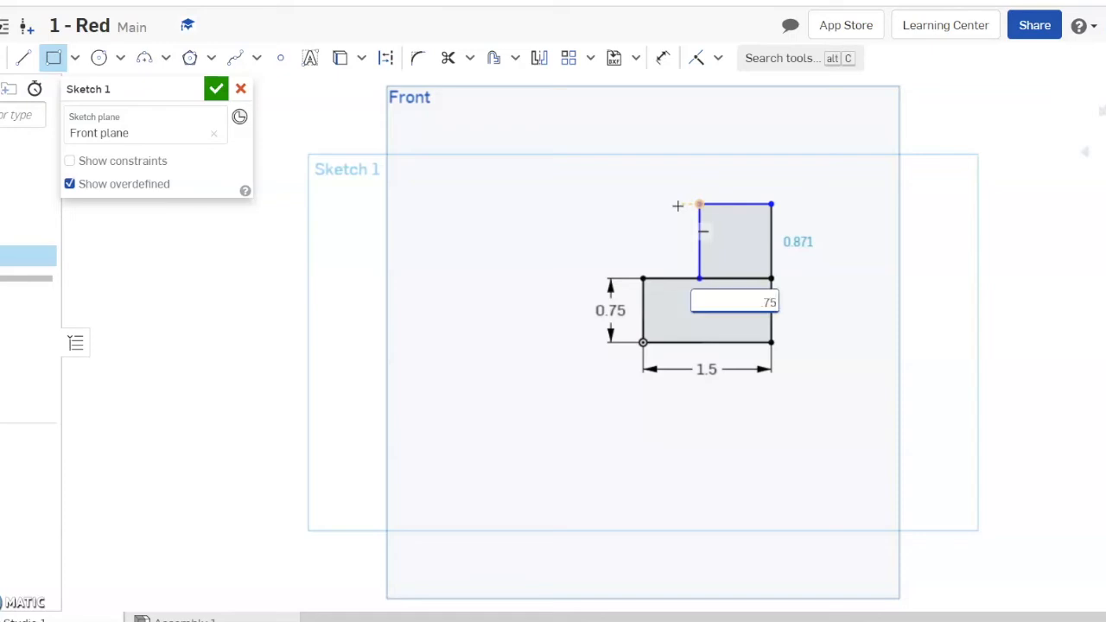
key("Return")
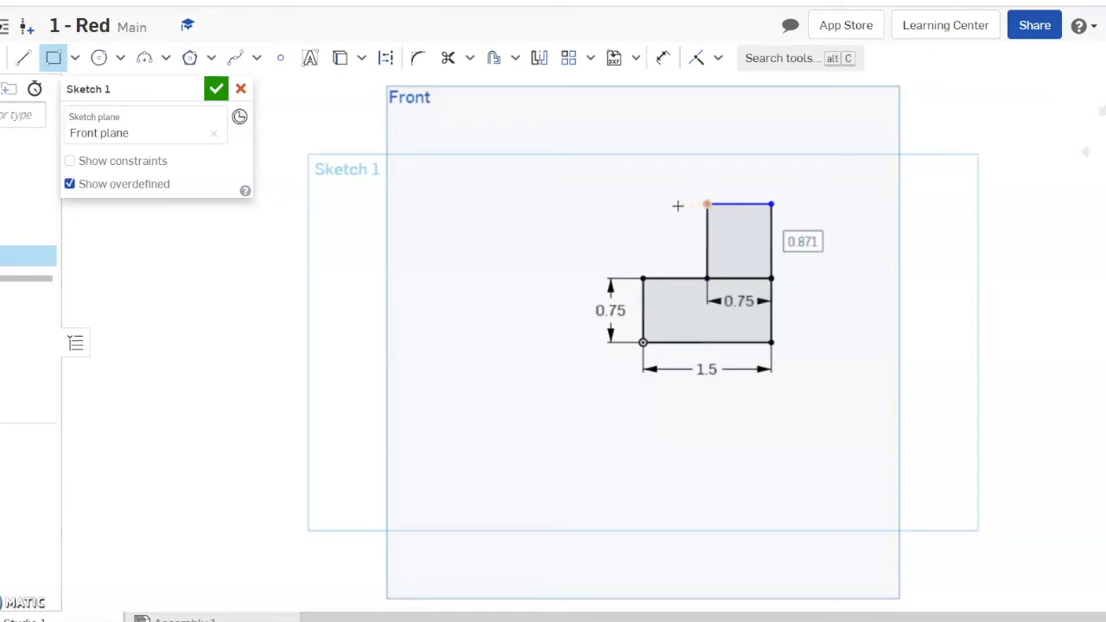
type(".75")
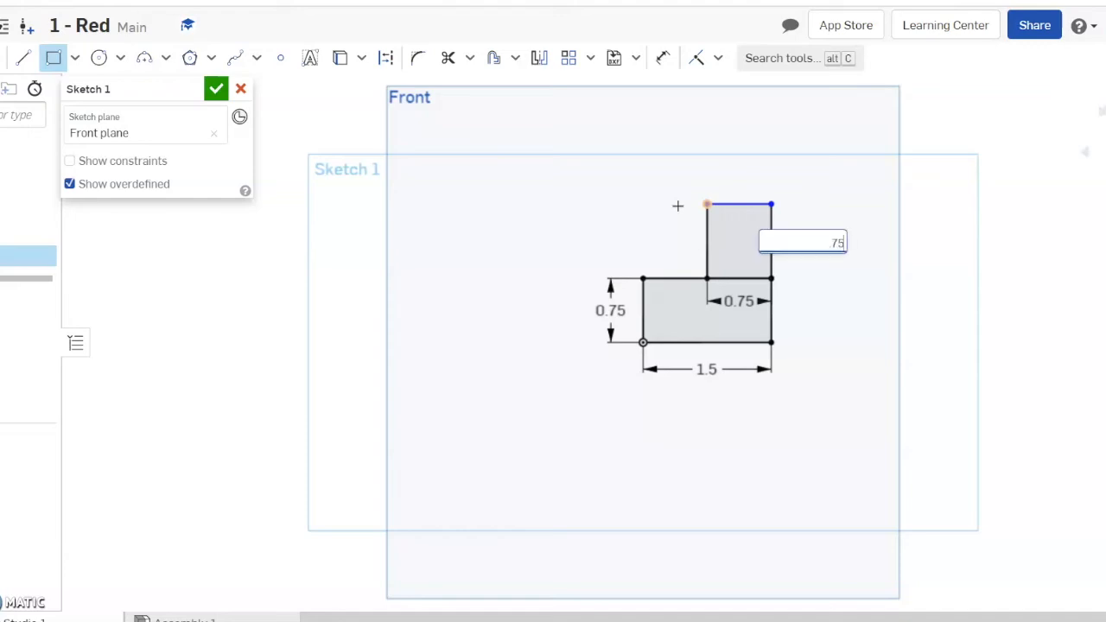
key("Return")
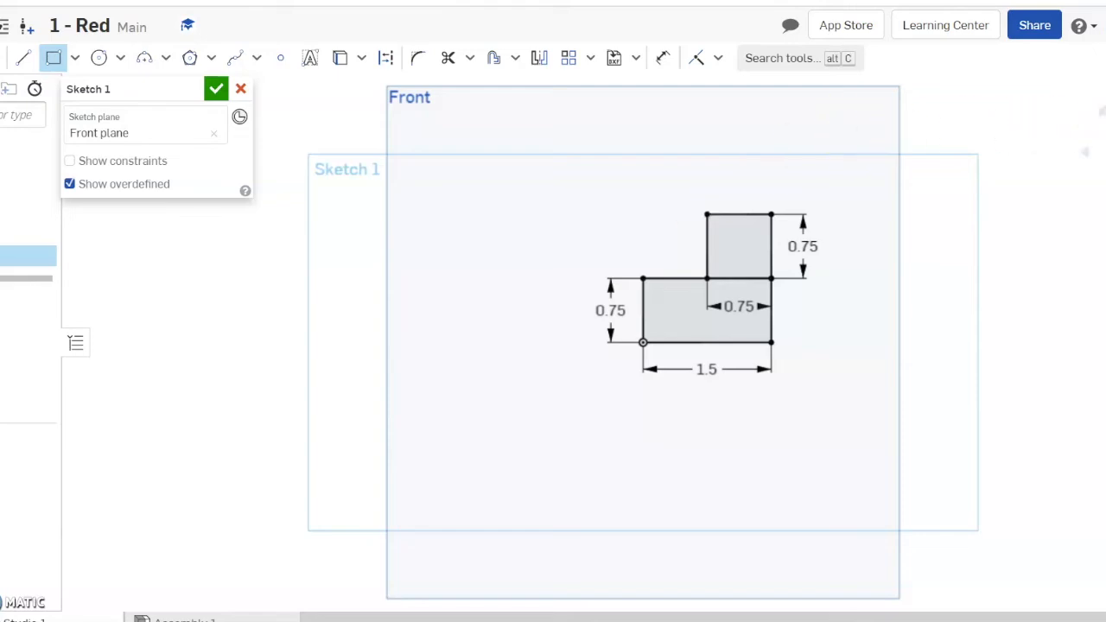
Extrude both sketch regions as a new solid with a blind depth of 0.75 in.
key("shift+7")
scroll(769, 307, "down", 1)
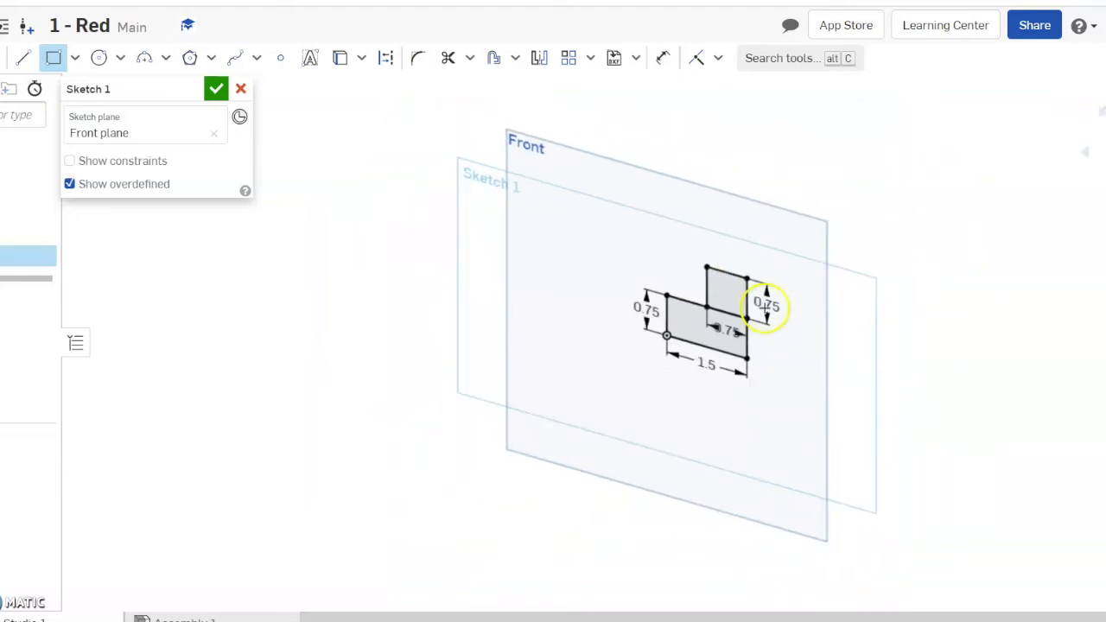
scroll(764, 307, "up", 2)
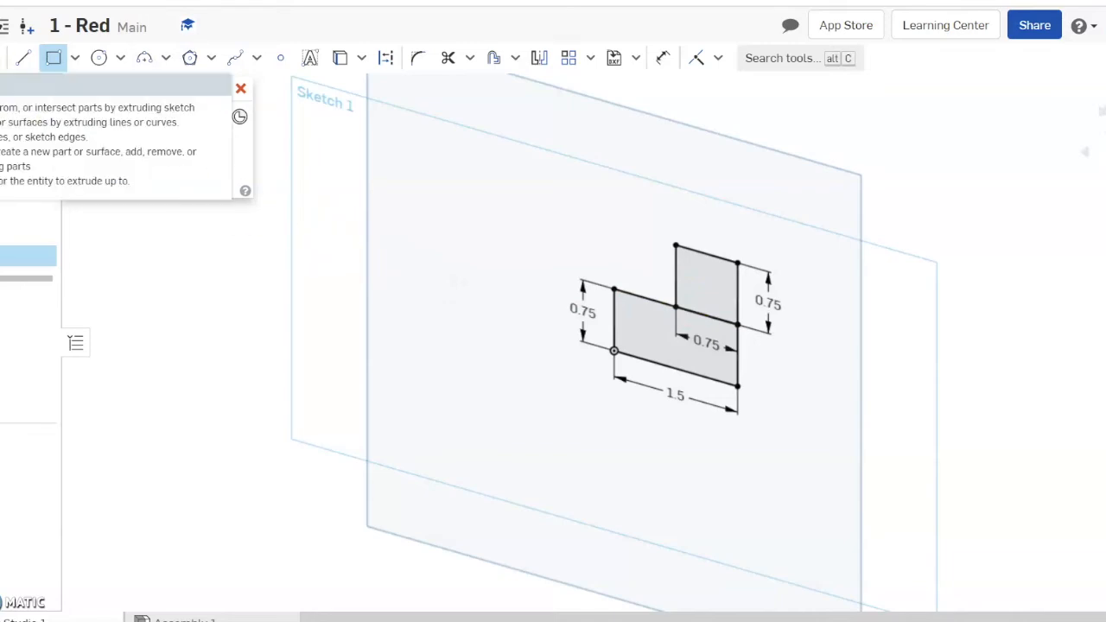
left_click(0, 58)
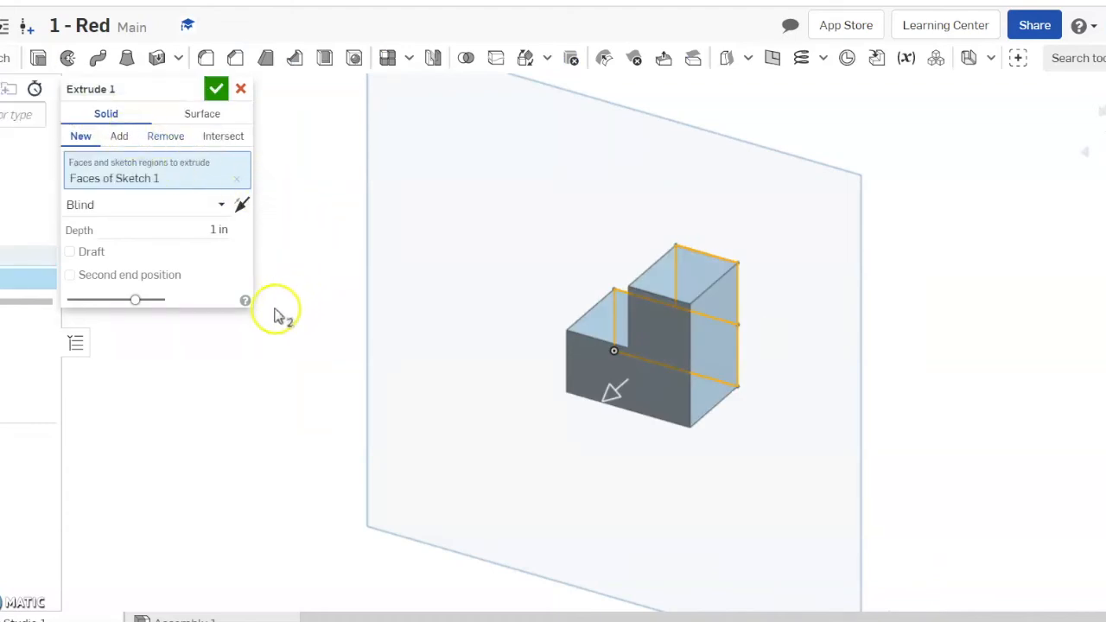
left_click(212, 229)
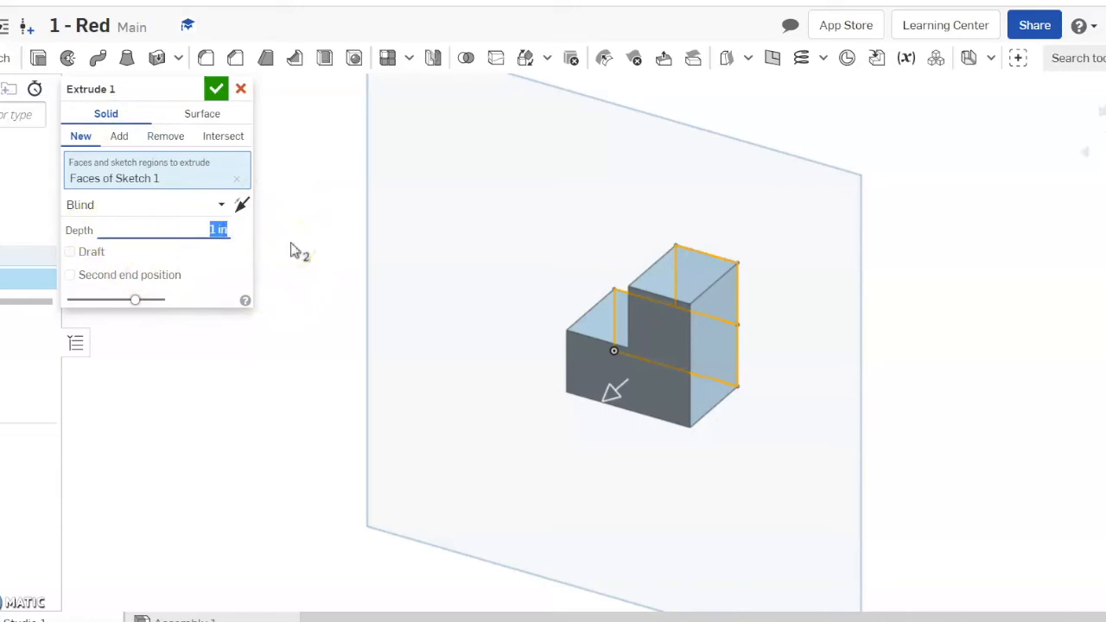
type(".75")
key("Return")
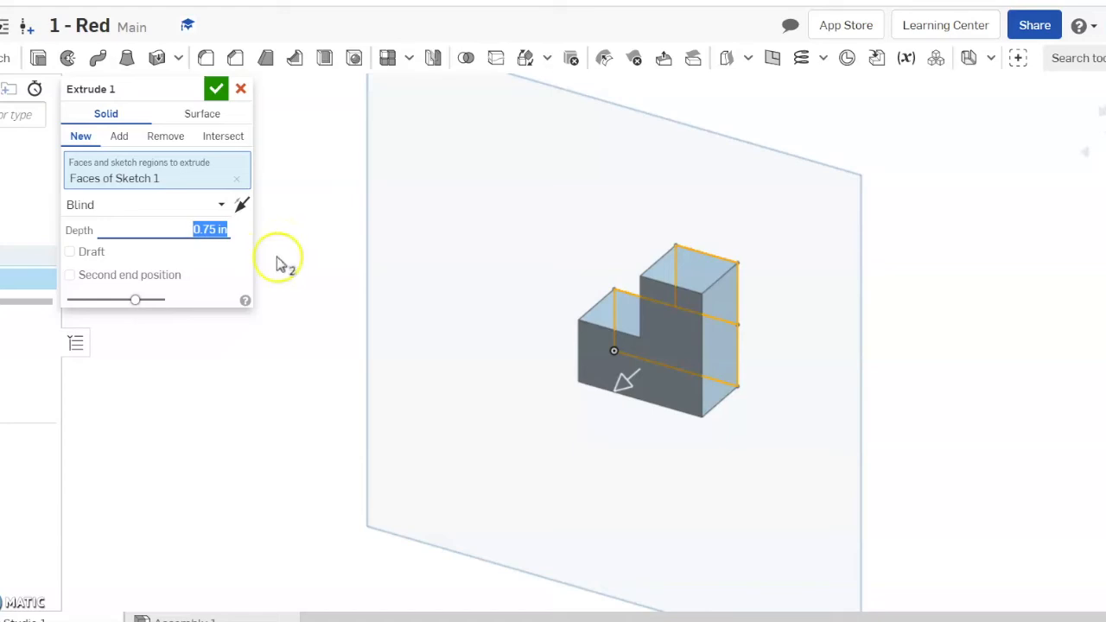
left_click(216, 89)
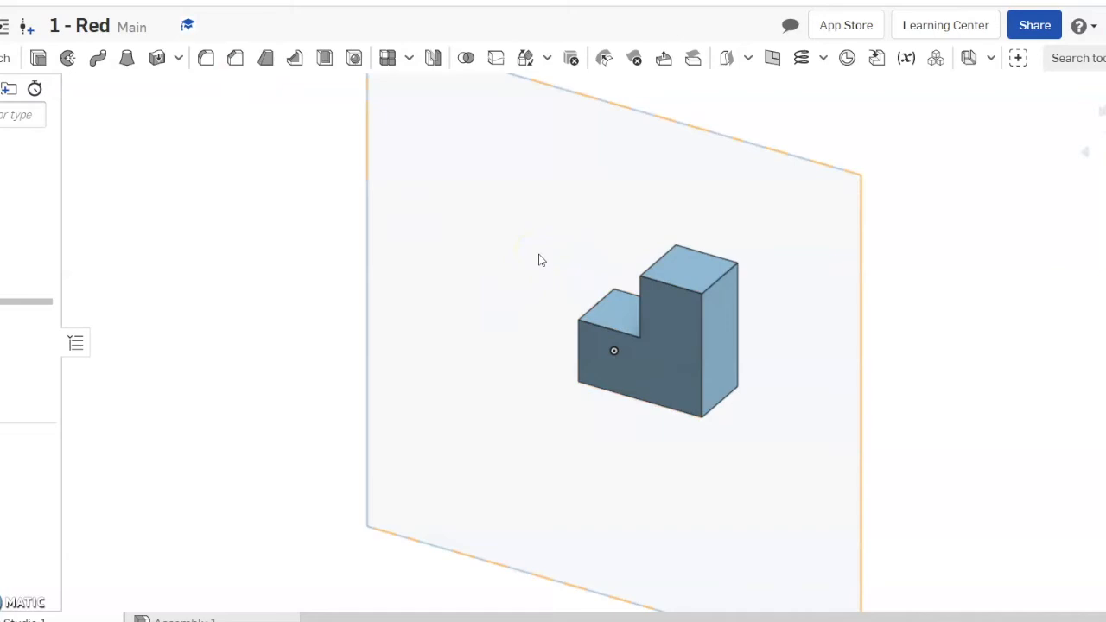
Change the L-shaped part's appearance to red (FF0000).
mouse_move(540, 259)
right_mouse_down()
mouse_move(568, 336)
mouse_move(535, 378)
mouse_move(533, 239)
mouse_move(562, 217)
mouse_move(617, 234)
mouse_move(545, 230)
mouse_move(524, 275)
right_mouse_up()
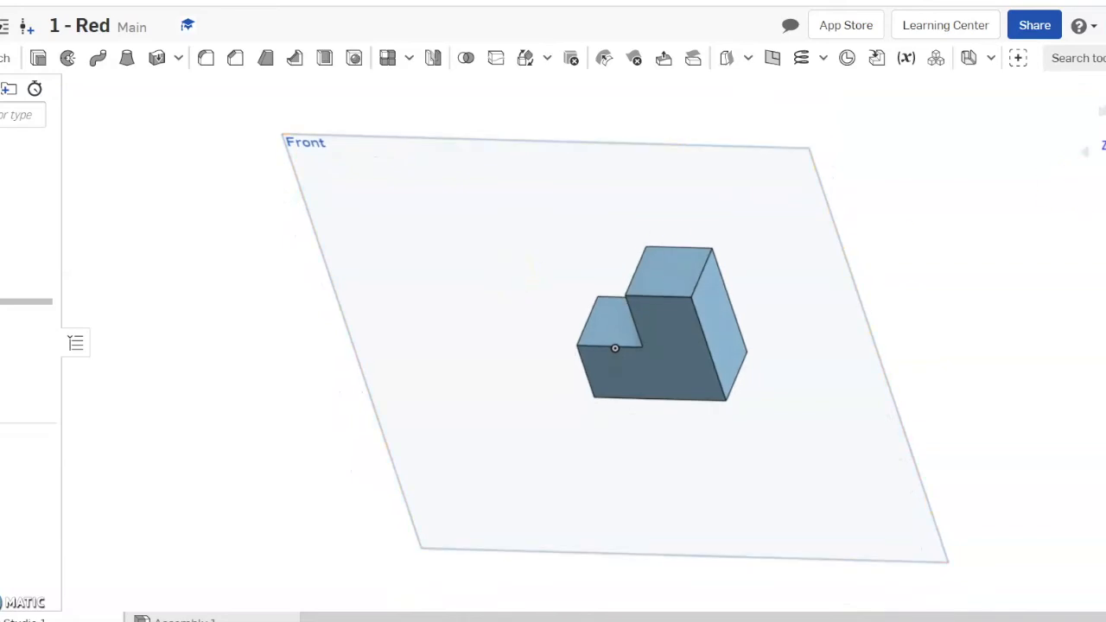
left_click(1105, 160)
scroll(716, 340, "down", 3)
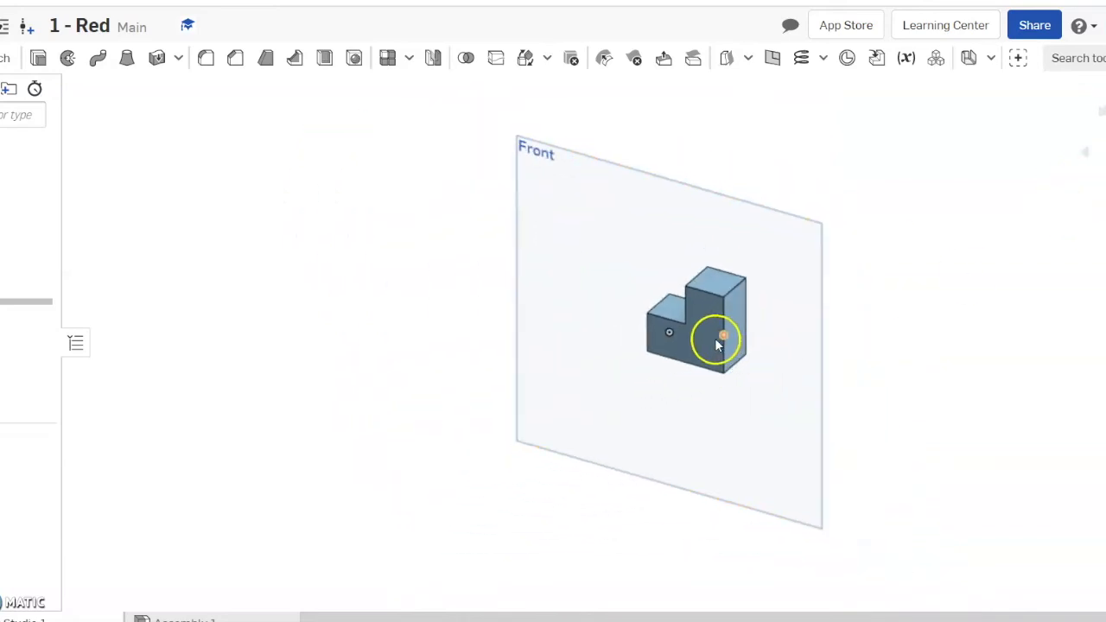
scroll(713, 342, "up", 4)
right_click(699, 316)
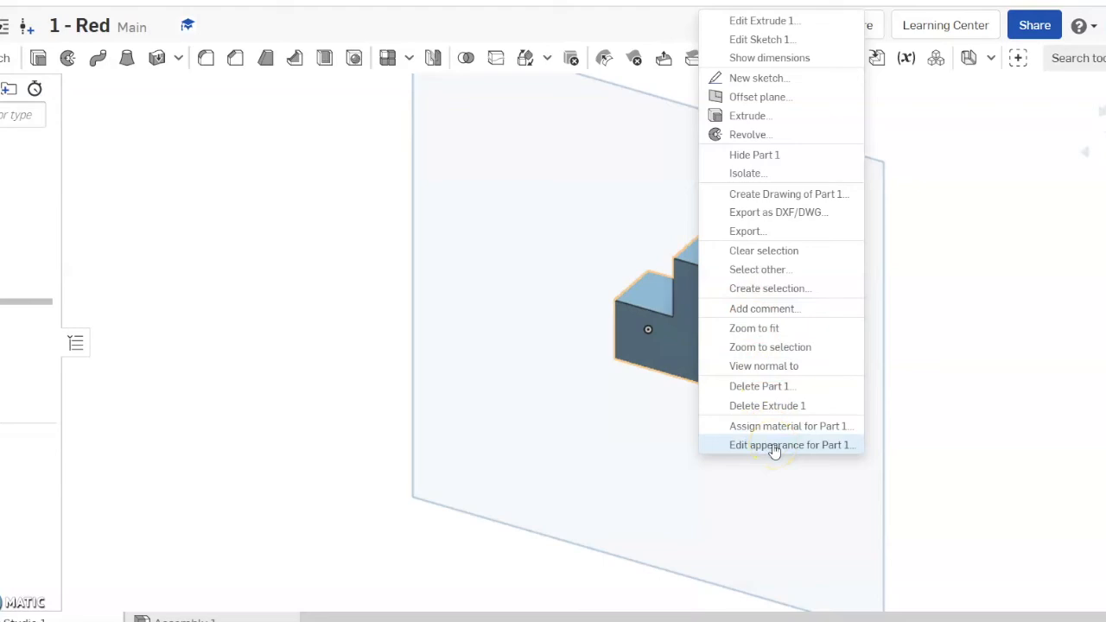
left_click(776, 446)
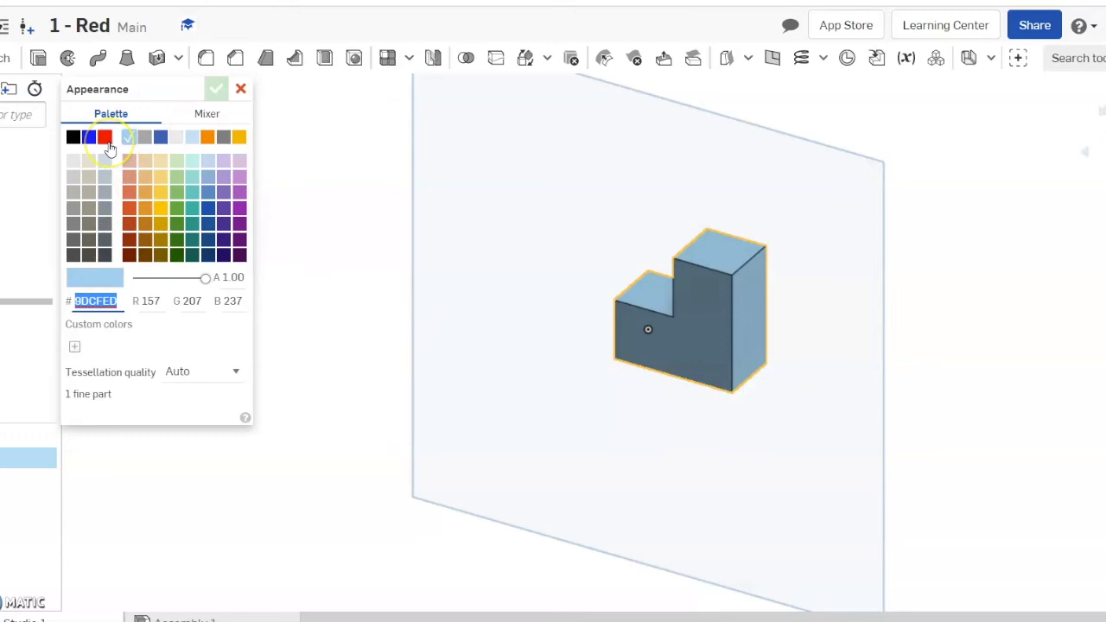
left_click(105, 140)
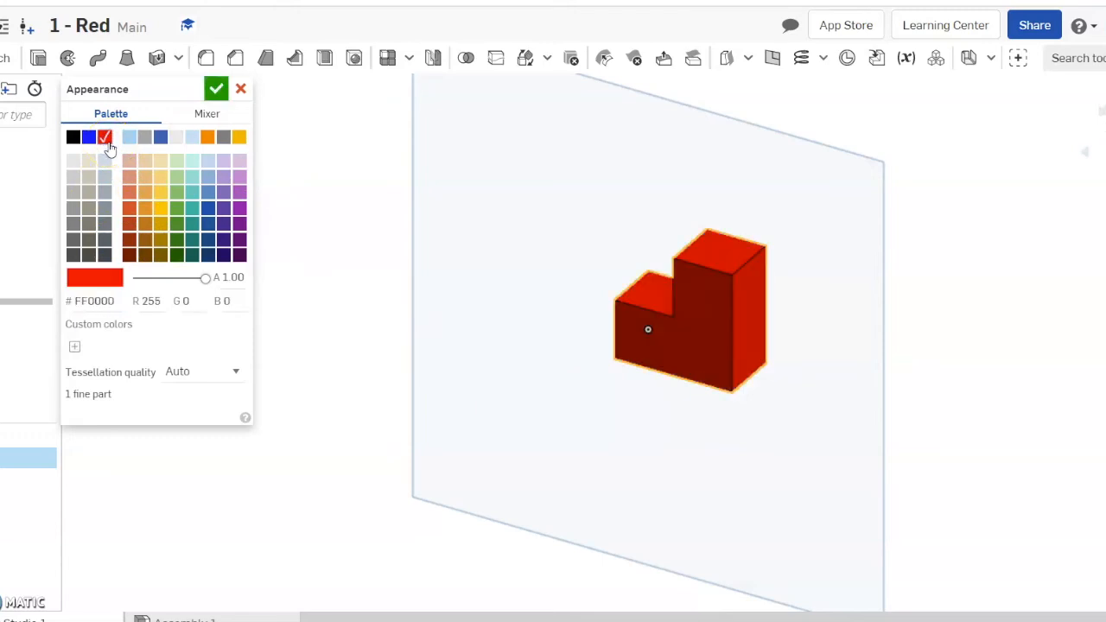
left_click(214, 91)
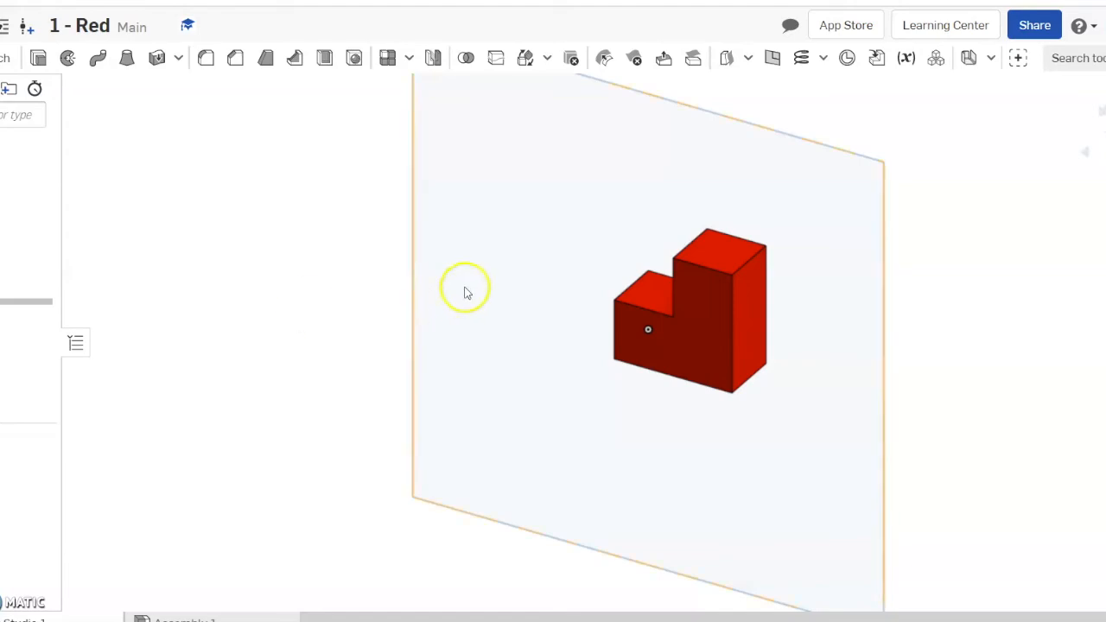
Create a sketch on the part's front L-shaped face and draw a 0.75 in by 0.75 in rectangle over its upper square.
right_click(705, 295)
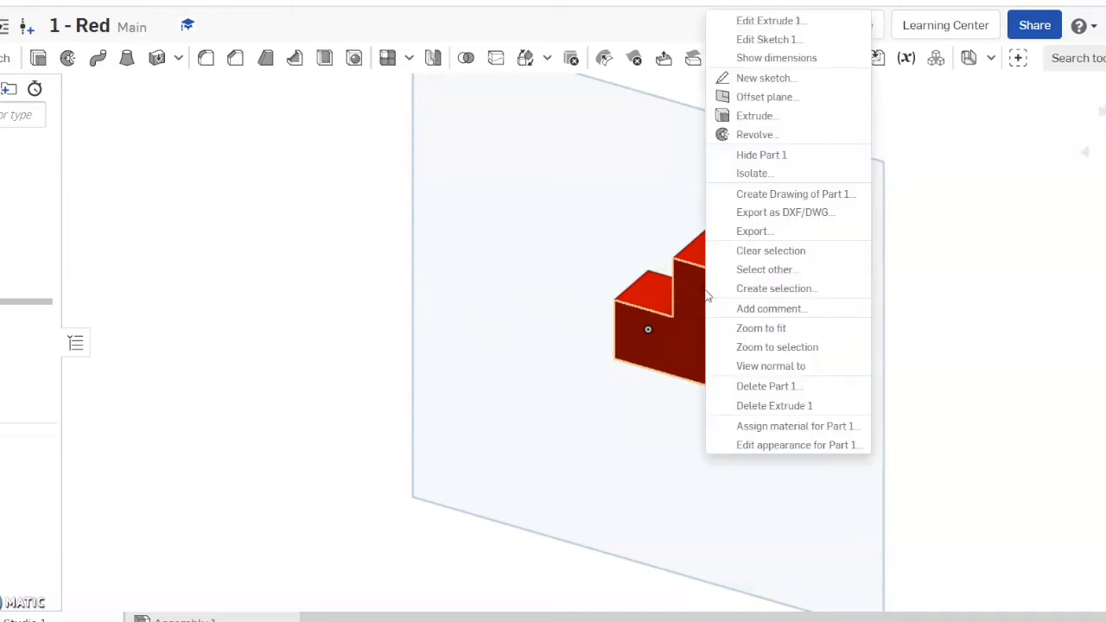
left_click(813, 79)
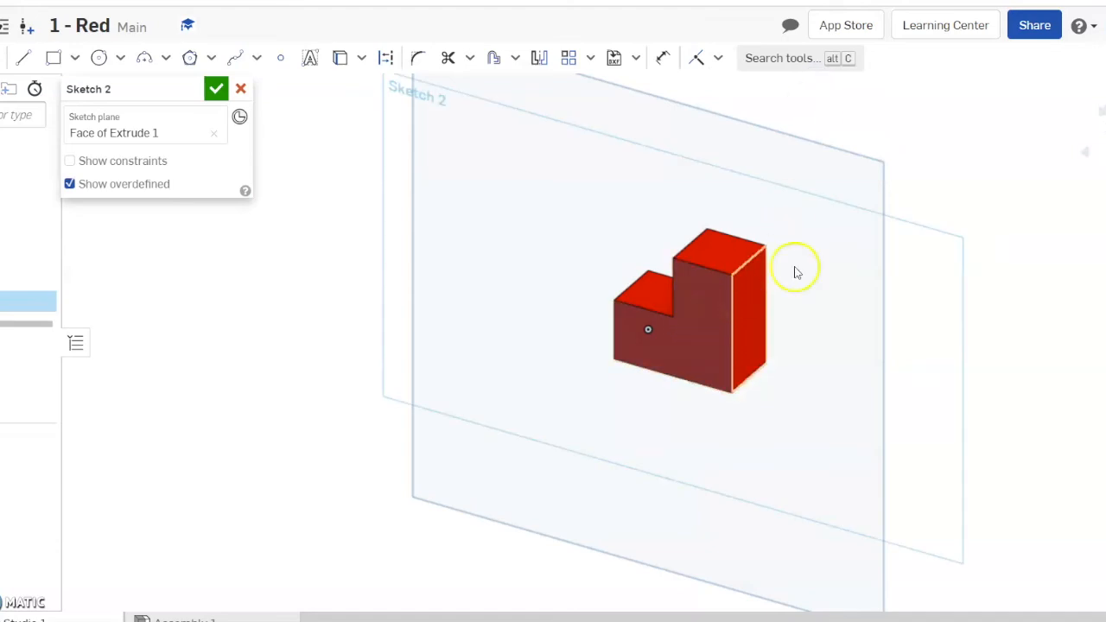
left_click(1091, 152)
scroll(735, 275, "up", 5)
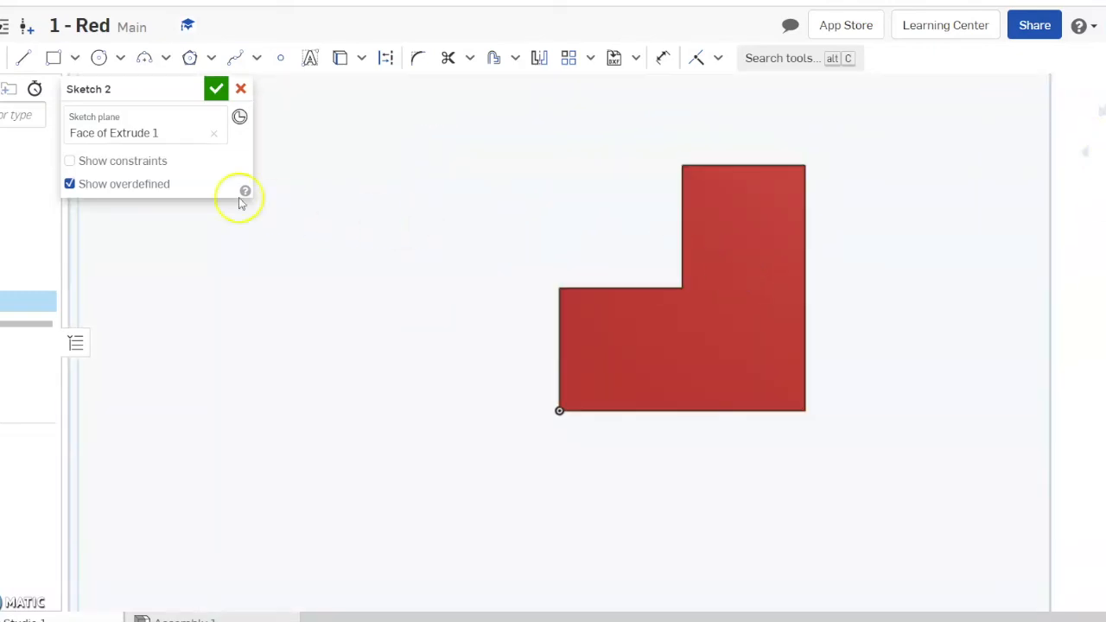
left_click(53, 59)
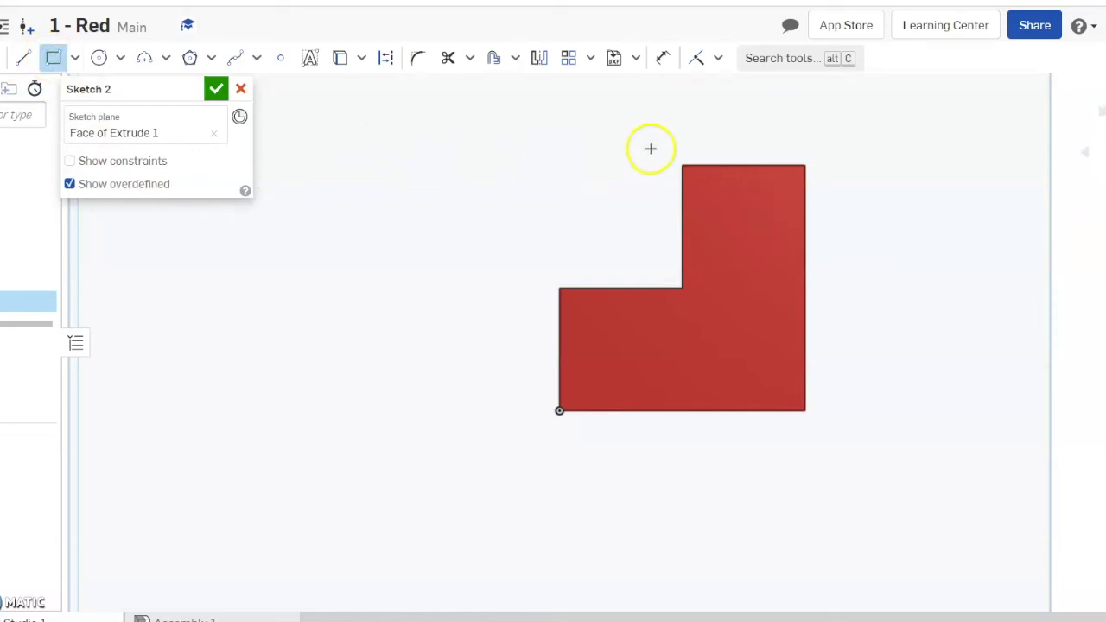
left_click(683, 166)
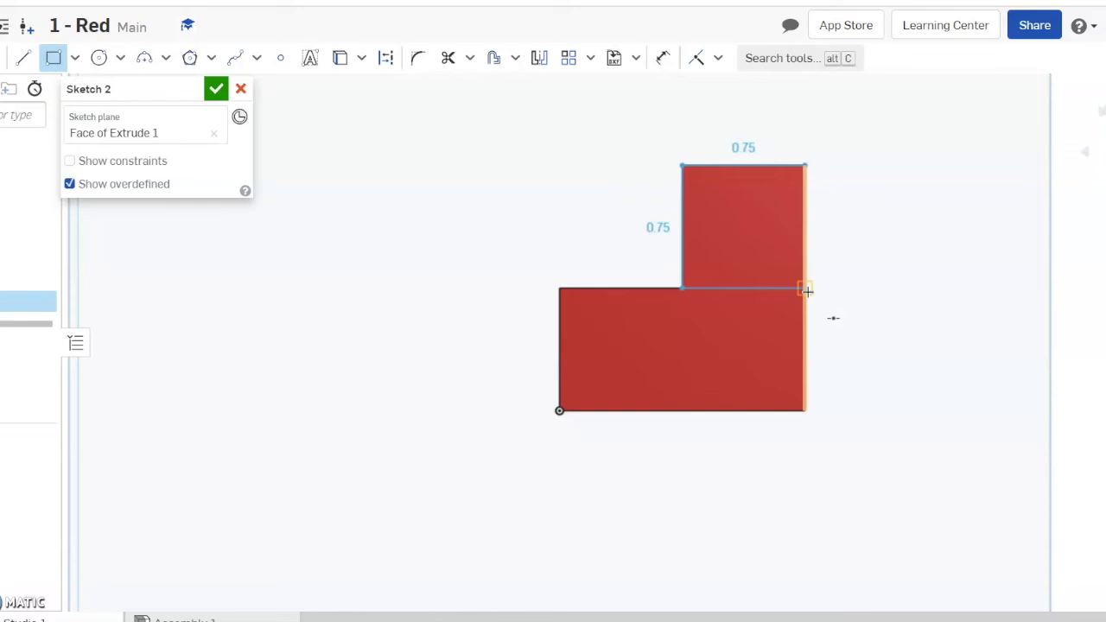
left_click(806, 289)
left_click(884, 292)
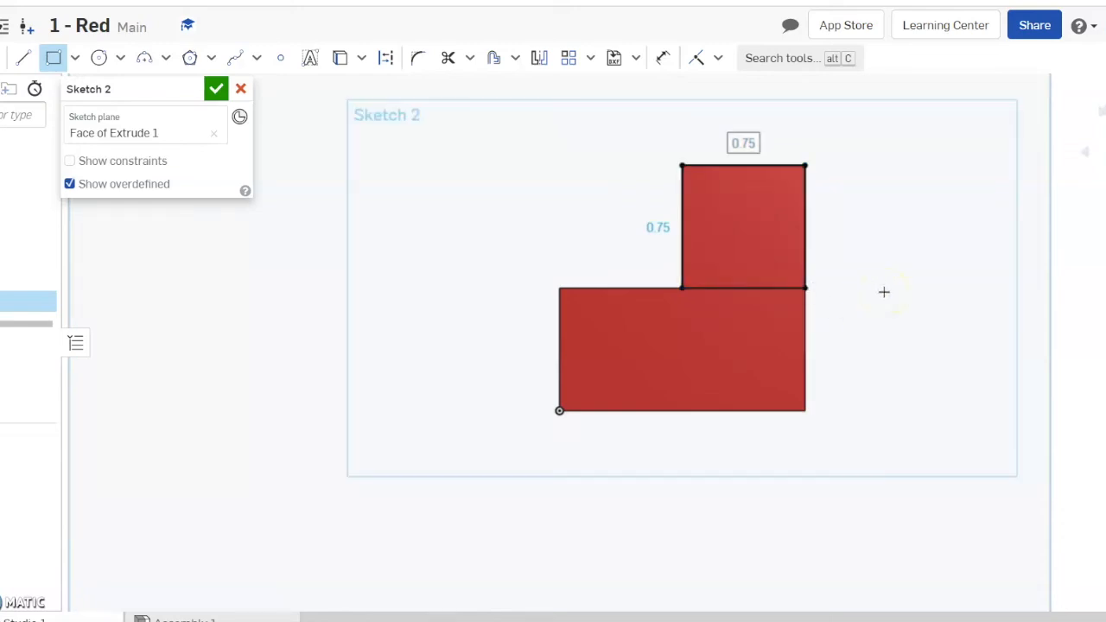
Extrude the new square sketch outward with a blind depth of 0.75 in, adding it to Part 1.
left_click(1105, 132)
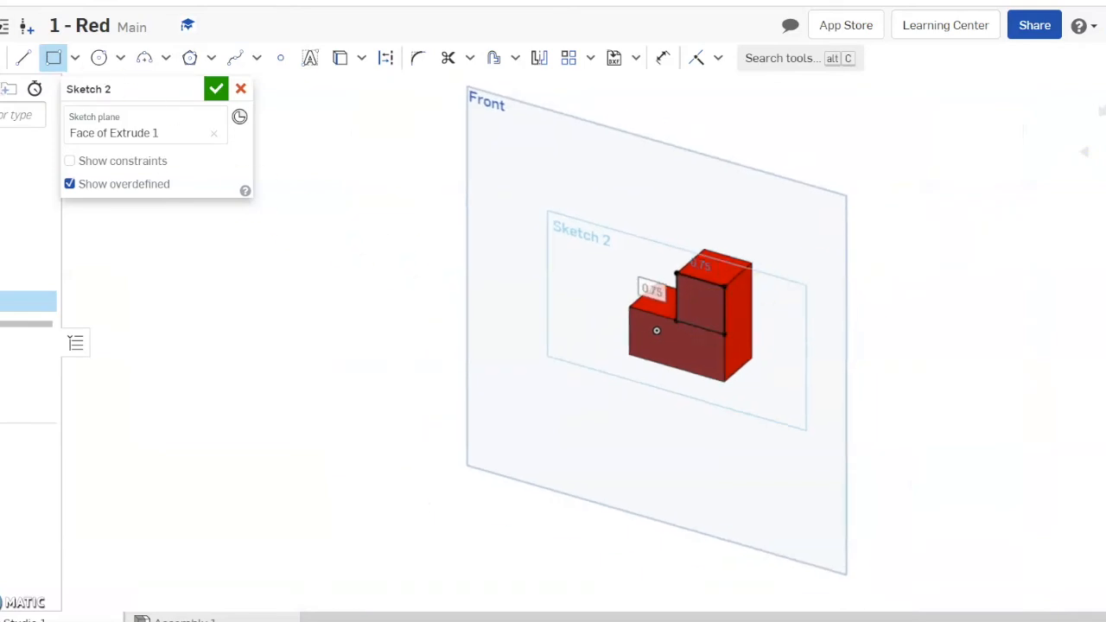
key("shift+e")
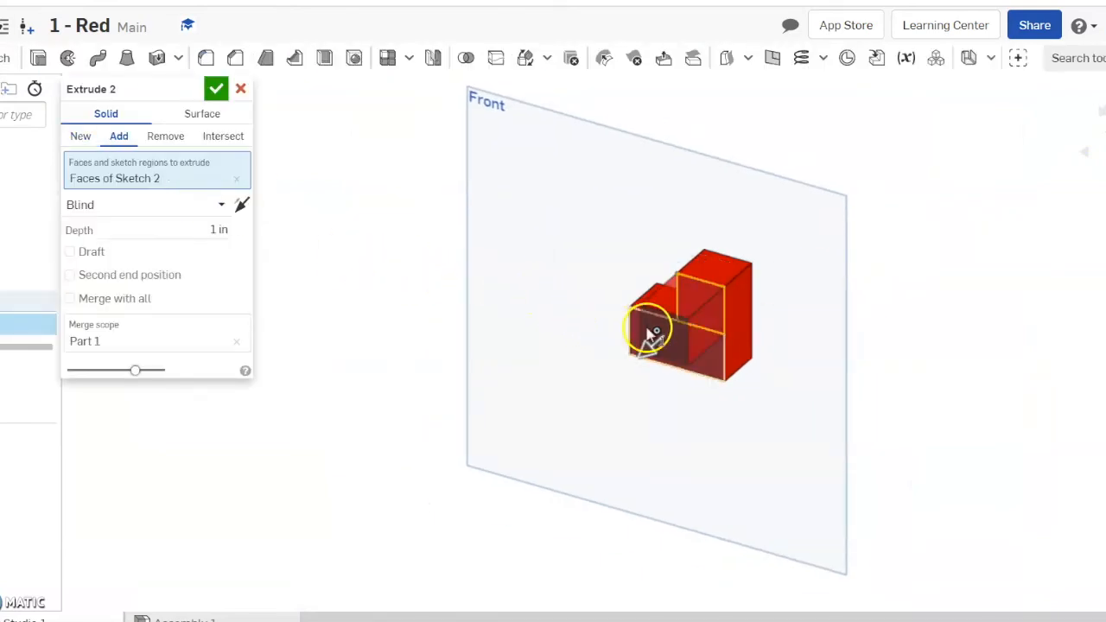
left_click(218, 231)
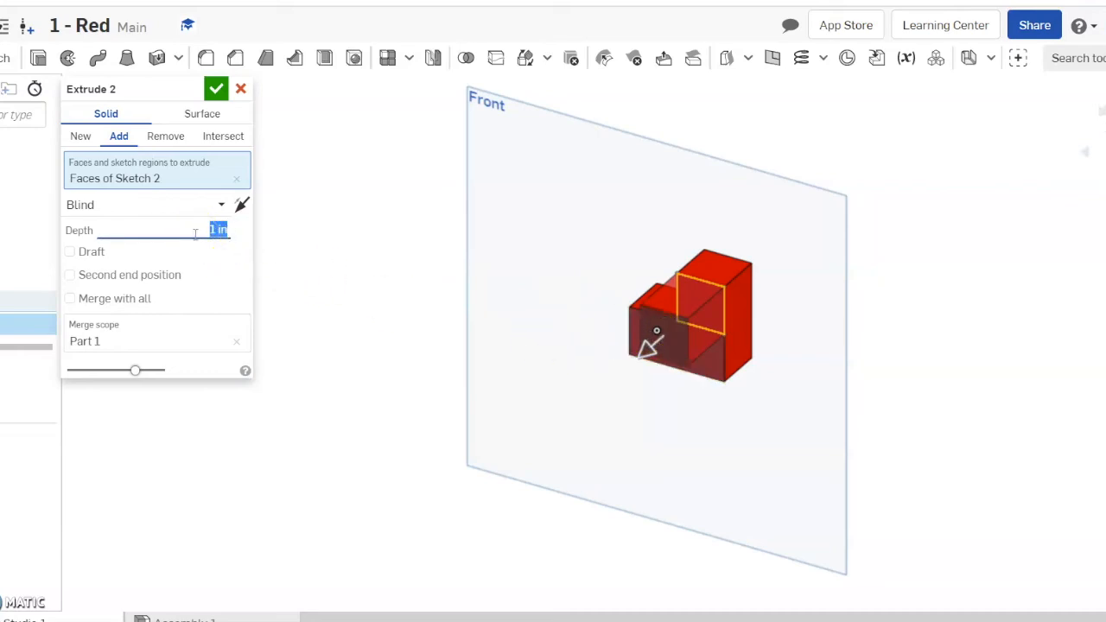
type("75")
key("Return")
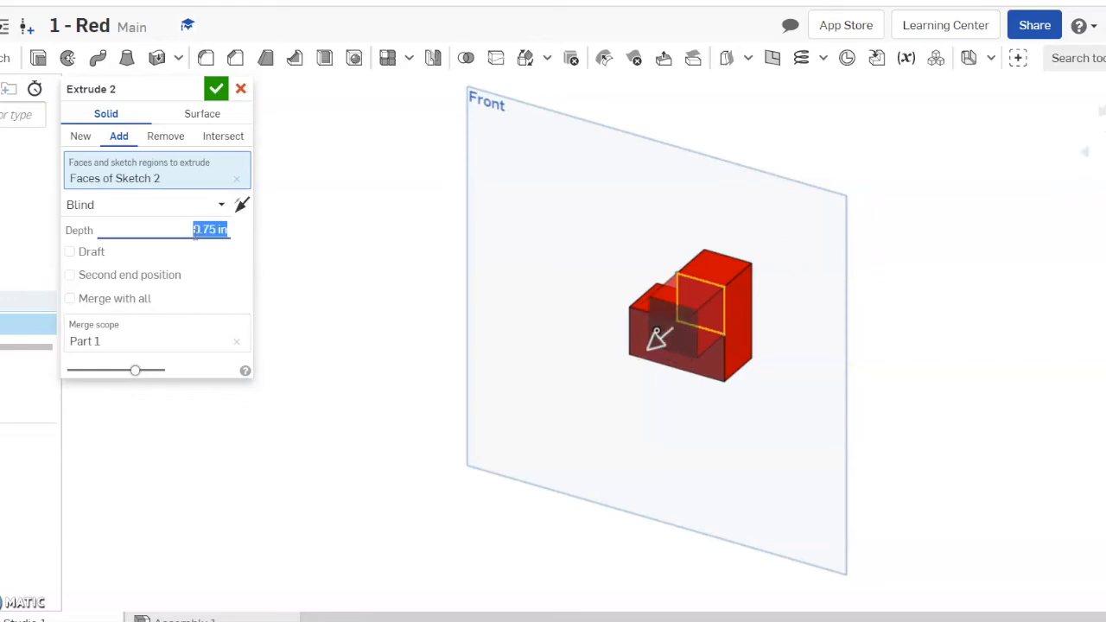
left_click(218, 90)
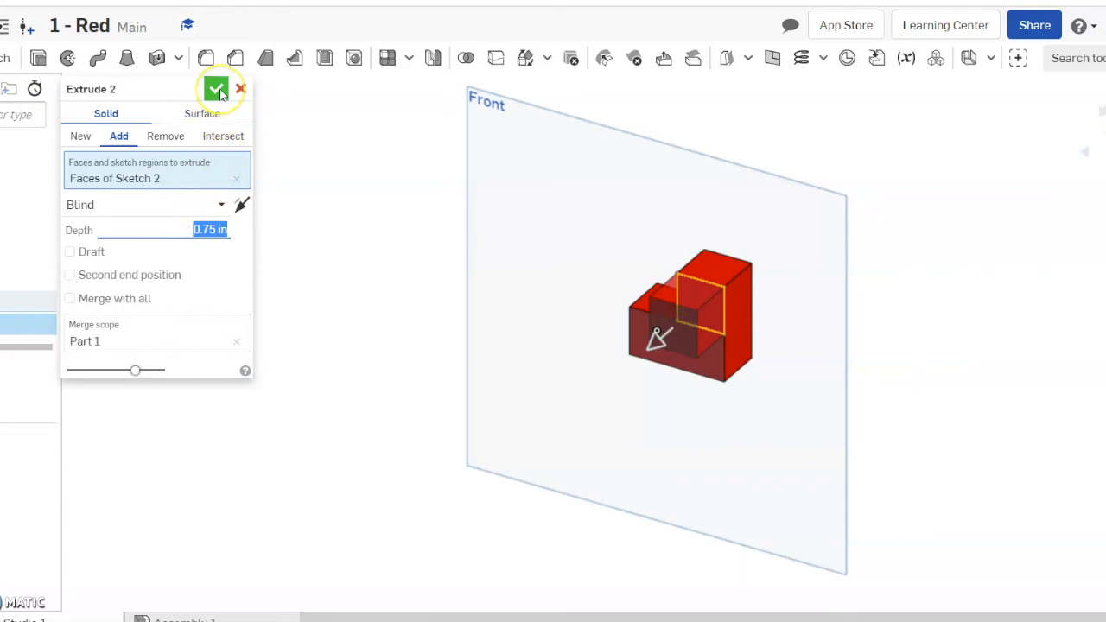
left_click(217, 90)
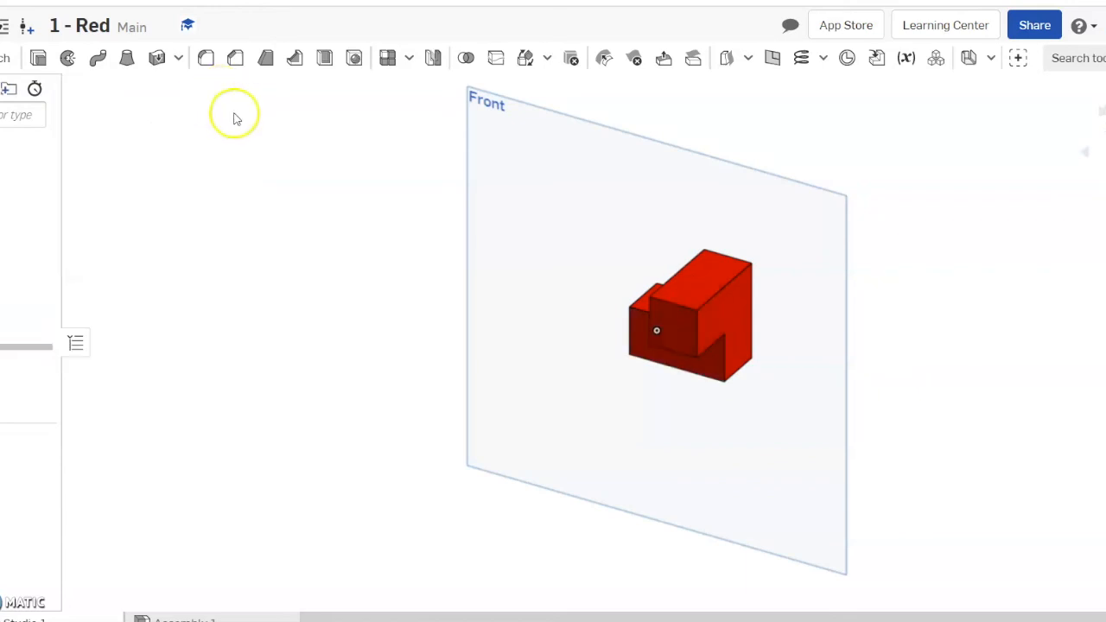
mouse_move(543, 355)
right_mouse_down()
mouse_move(576, 378)
mouse_move(613, 368)
mouse_move(606, 233)
mouse_move(566, 205)
mouse_move(615, 237)
mouse_move(633, 268)
mouse_move(613, 355)
mouse_move(545, 382)
mouse_move(531, 353)
right_mouse_up()
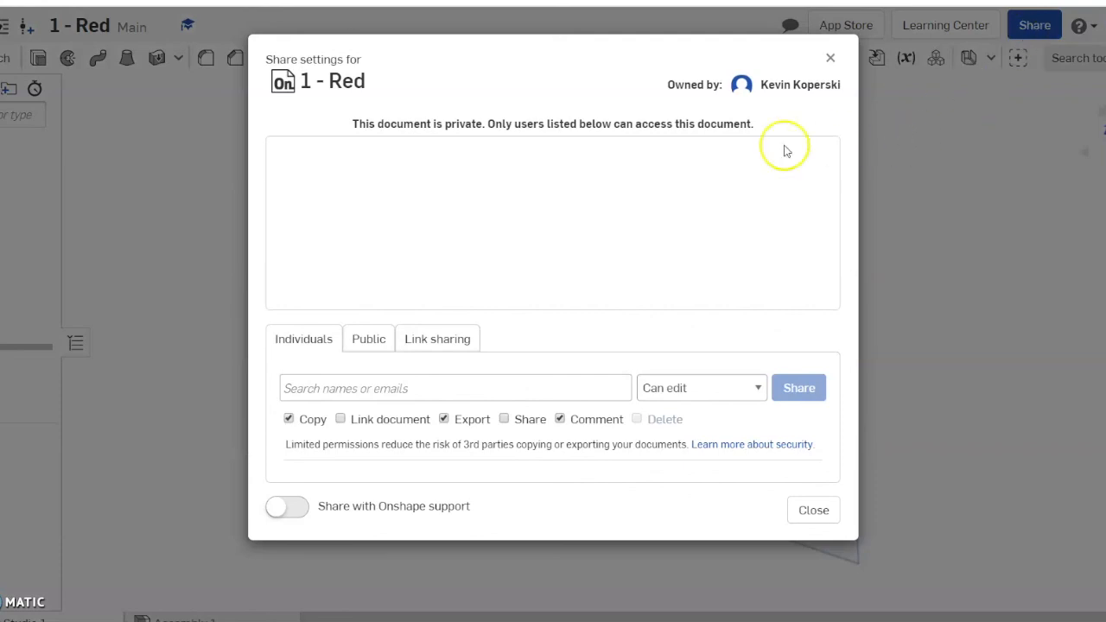
Turn on link sharing for the "1 - Red" document and copy its document link to the clipboard.
left_click(440, 343)
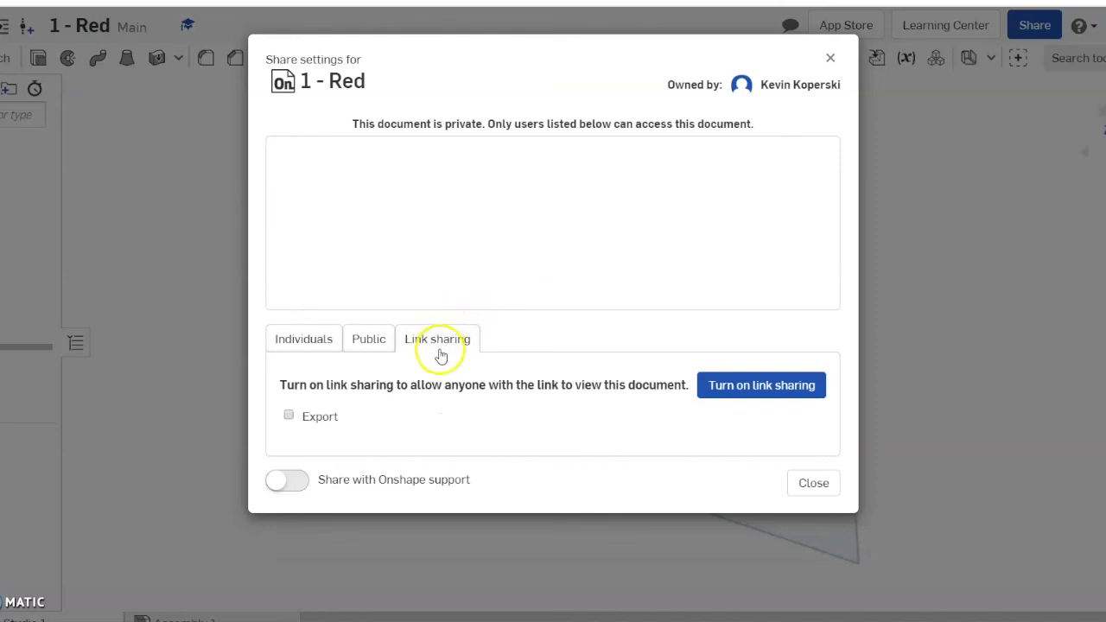
left_click(745, 394)
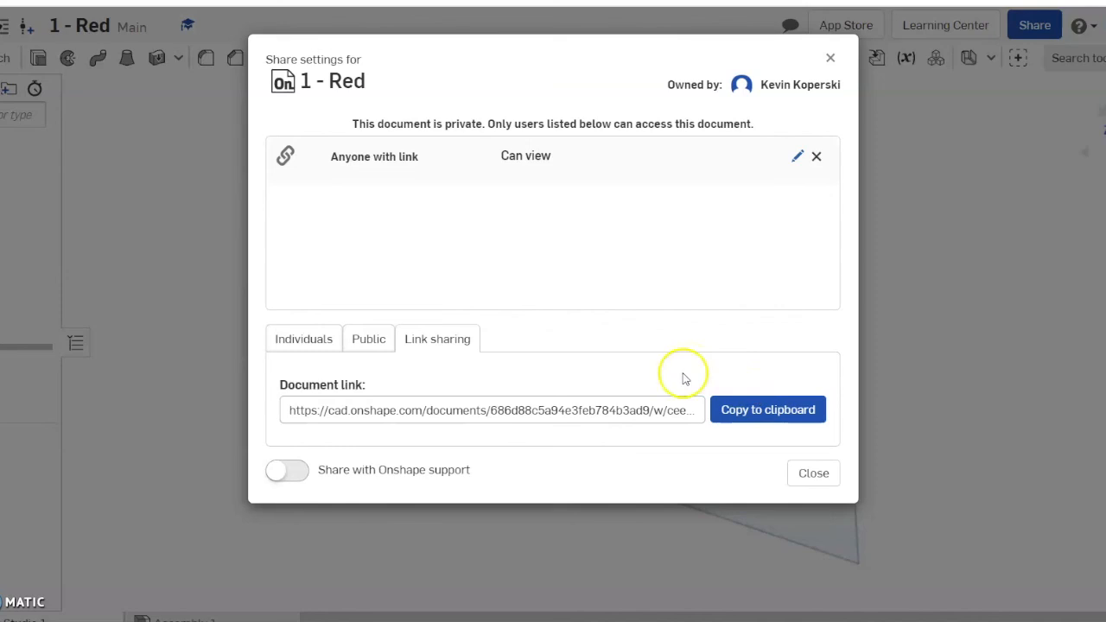
left_click(753, 413)
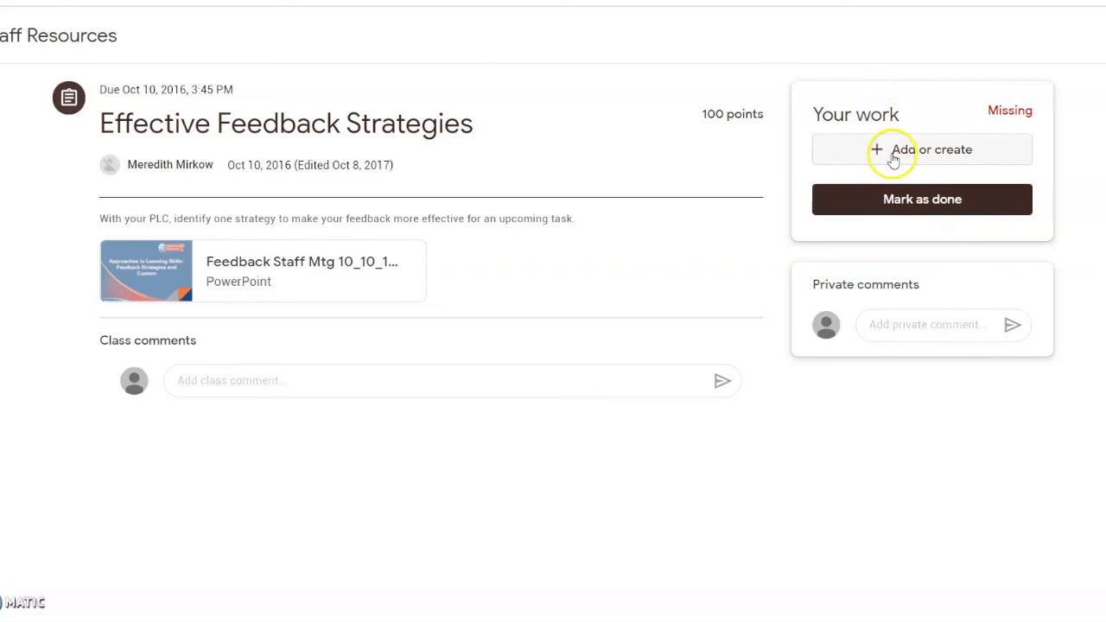
Switch to the Effective Feedback Strategies assignment in Google Classroom and open the Add link dialog for the submitted work.
left_click(927, 152)
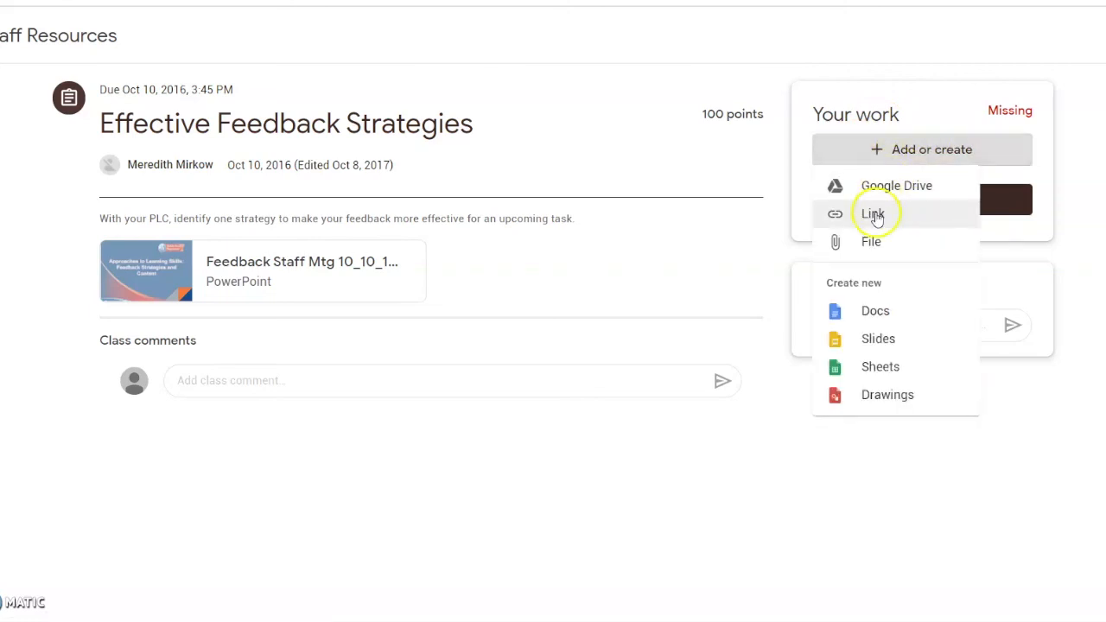
left_click(892, 216)
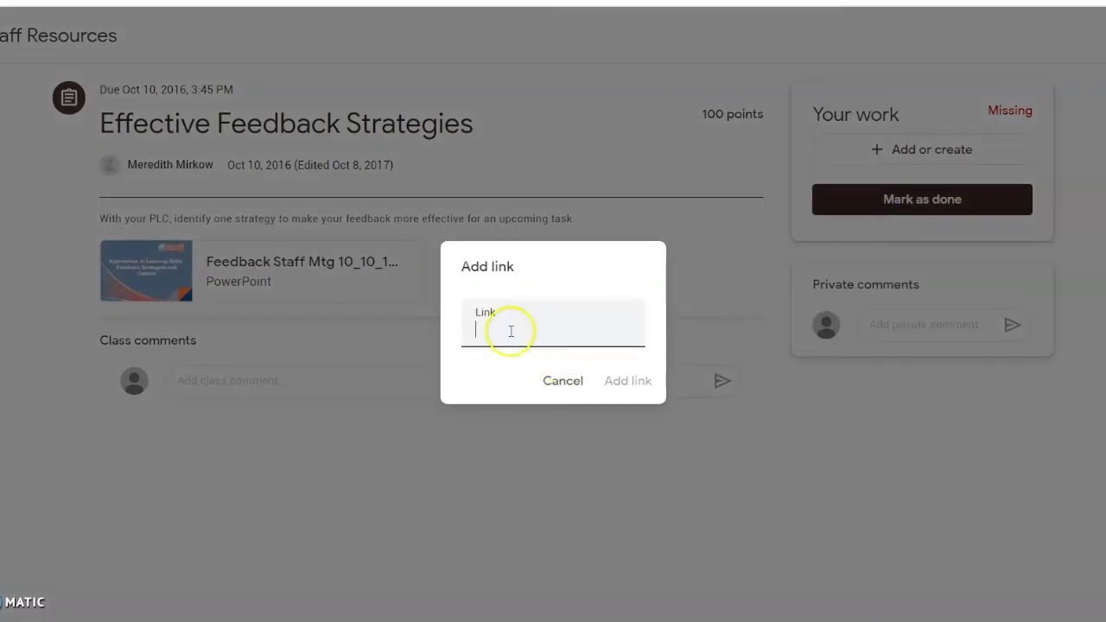